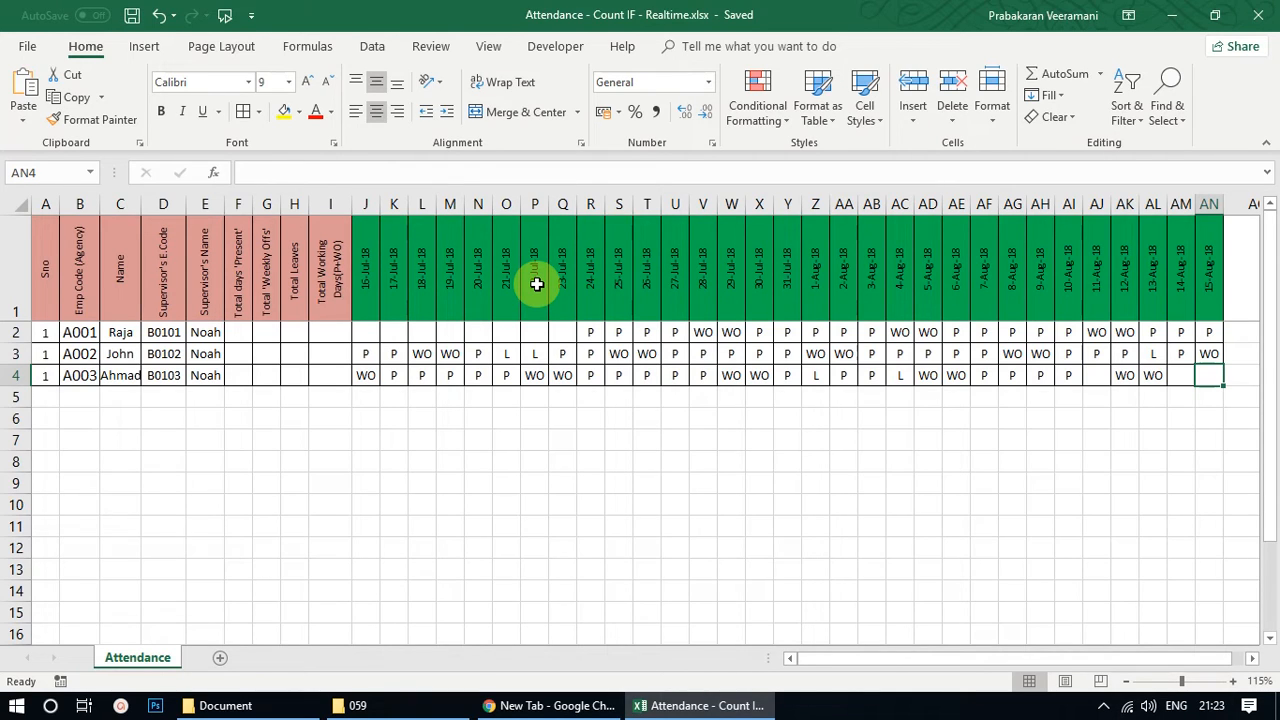
Examine the attendance table's P, WO and L codes for each employee across the 16-Jul-18 to 15-Aug-18 date columns
left_click_drag(1200, 270, 26, 375)
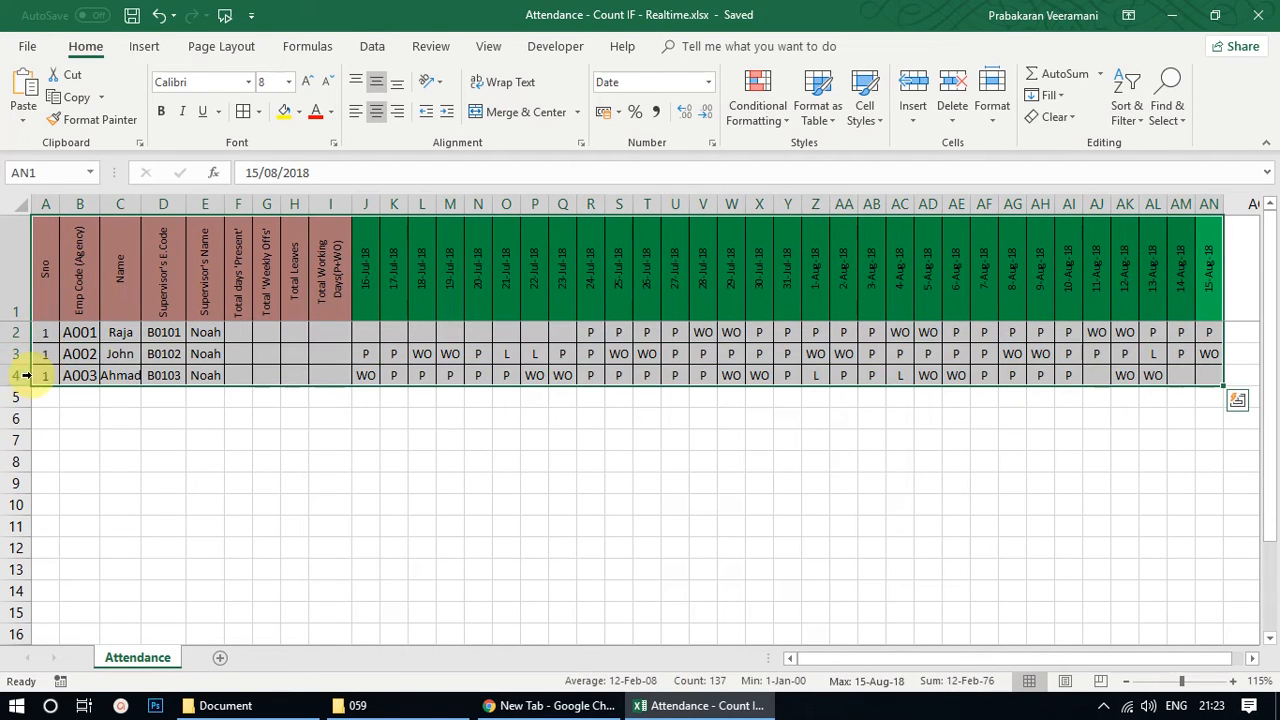
left_click_drag(356, 336, 1182, 332)
left_click(591, 330)
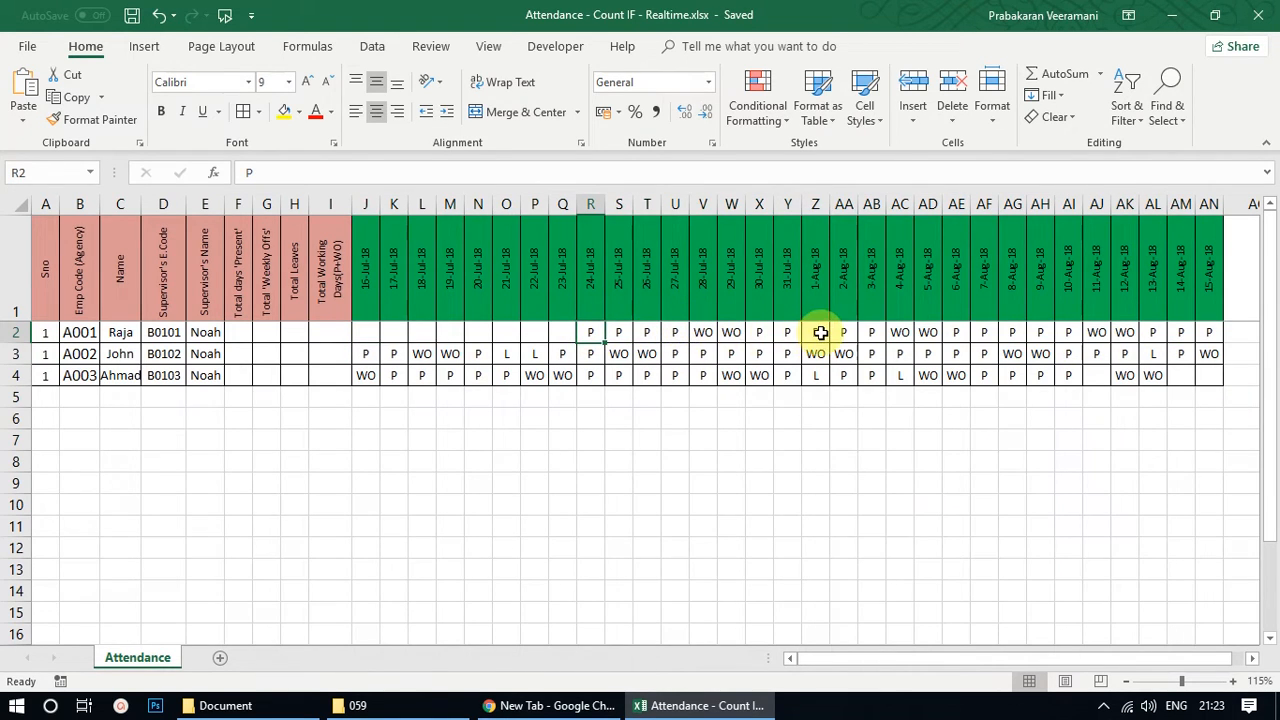
left_click(700, 333)
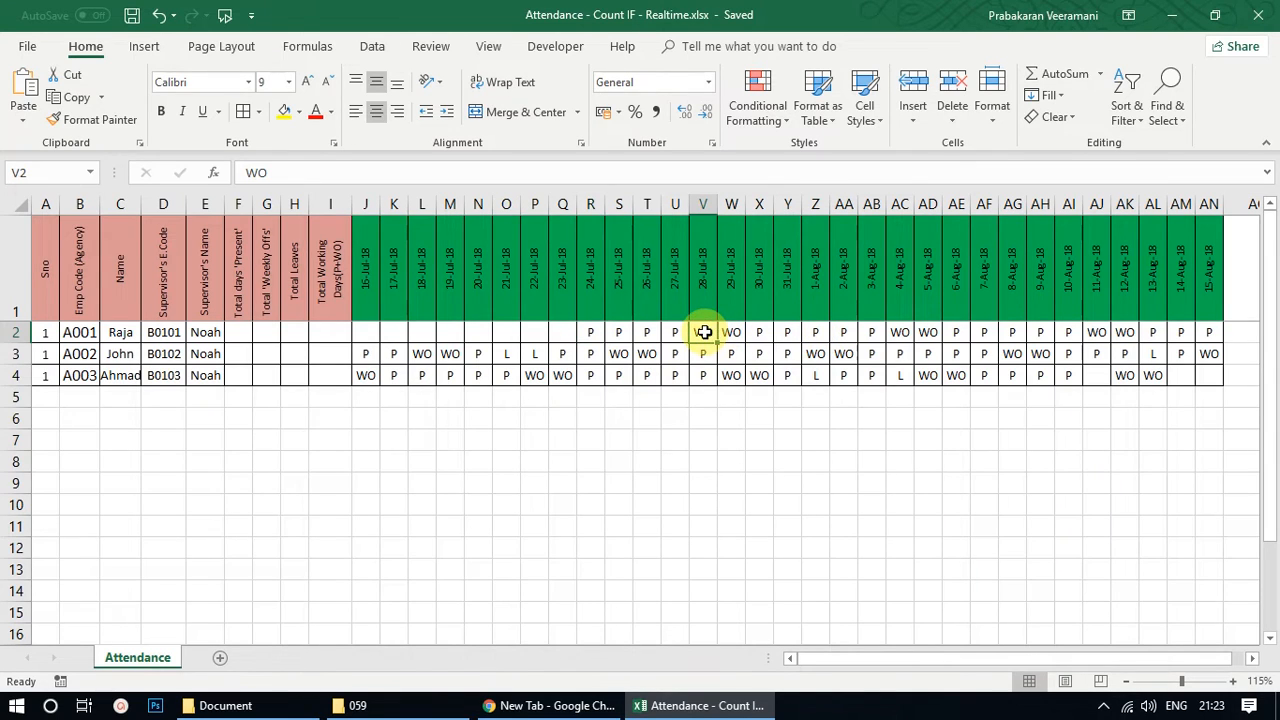
left_click(535, 354)
left_click_drag(1203, 333, 374, 375)
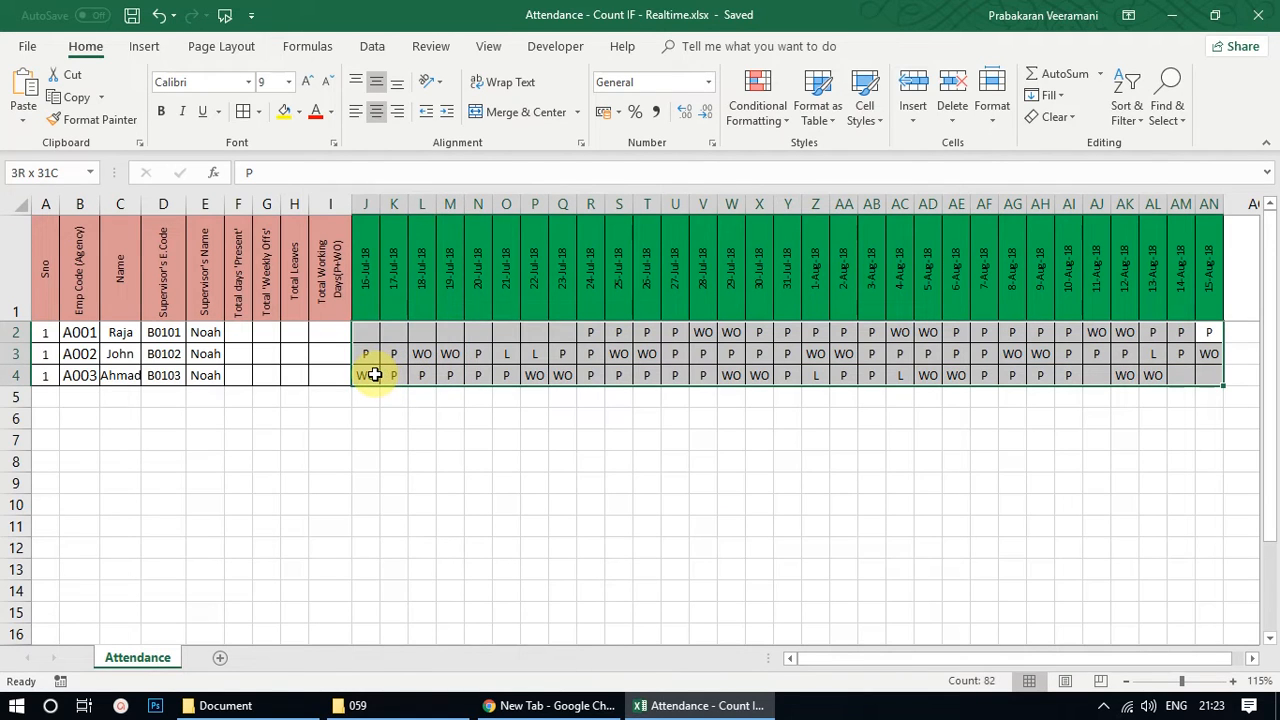
left_click(395, 403)
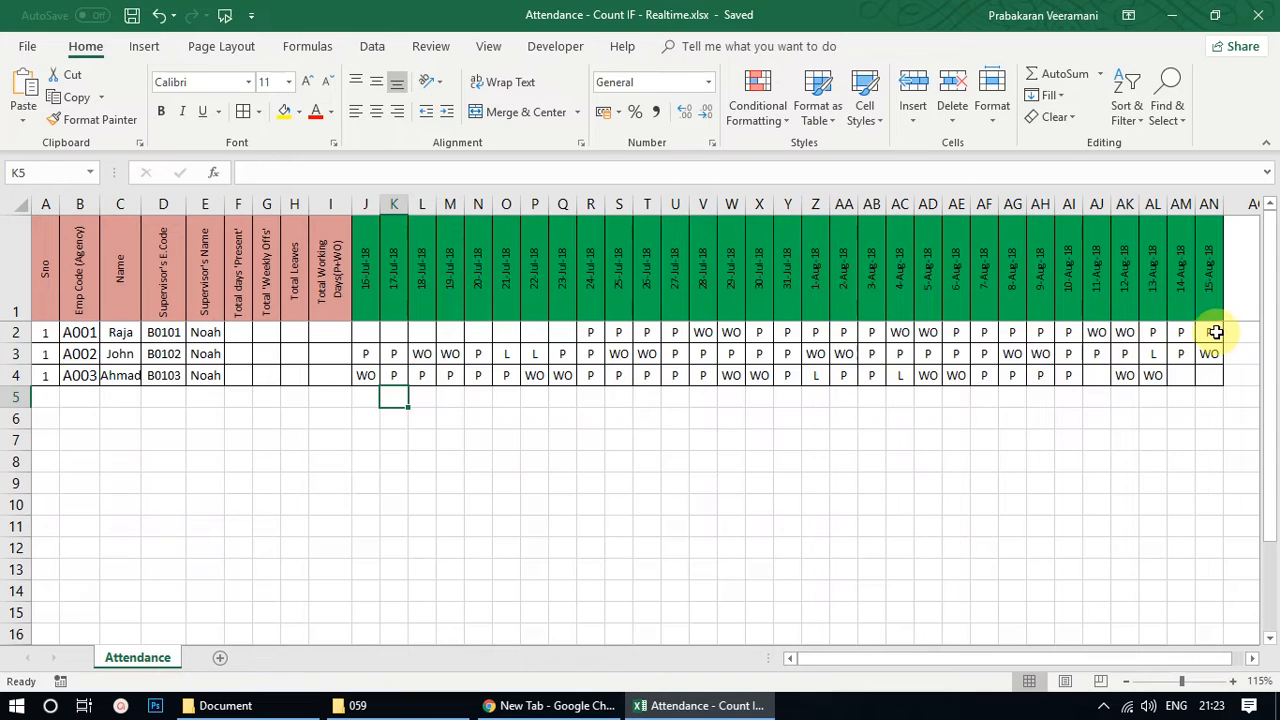
left_click_drag(1215, 332, 363, 366)
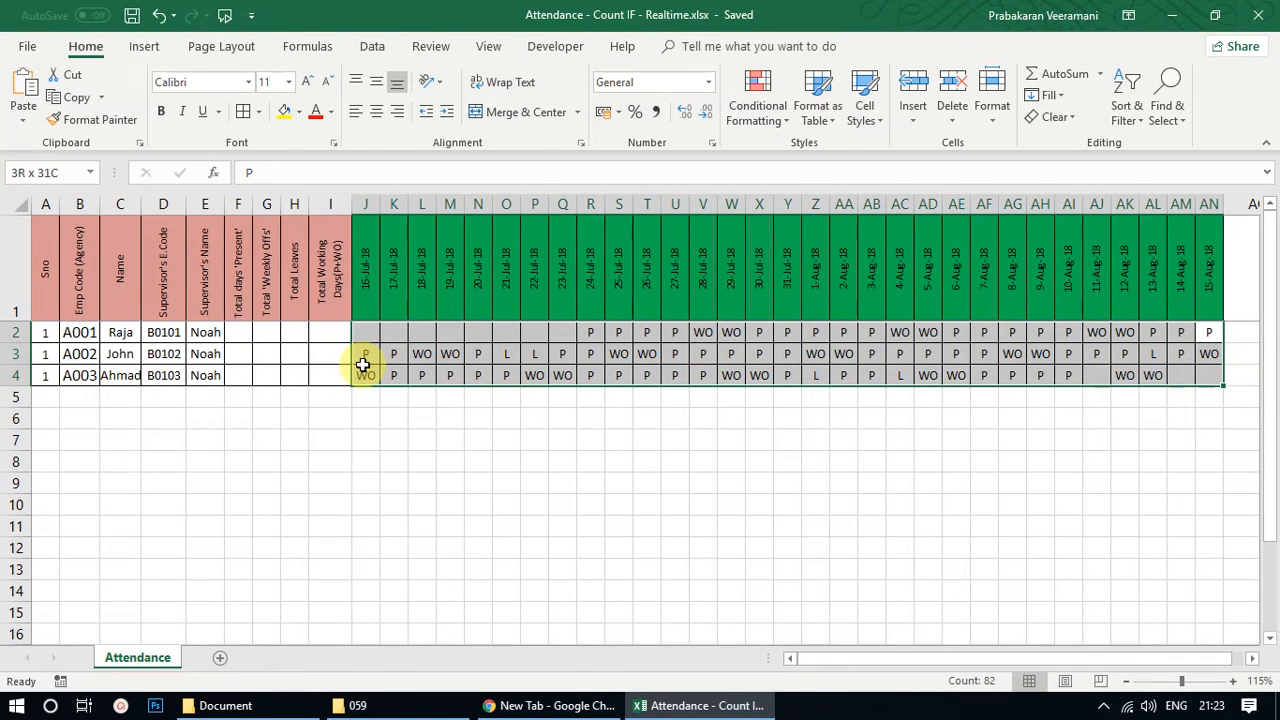
left_click(363, 410)
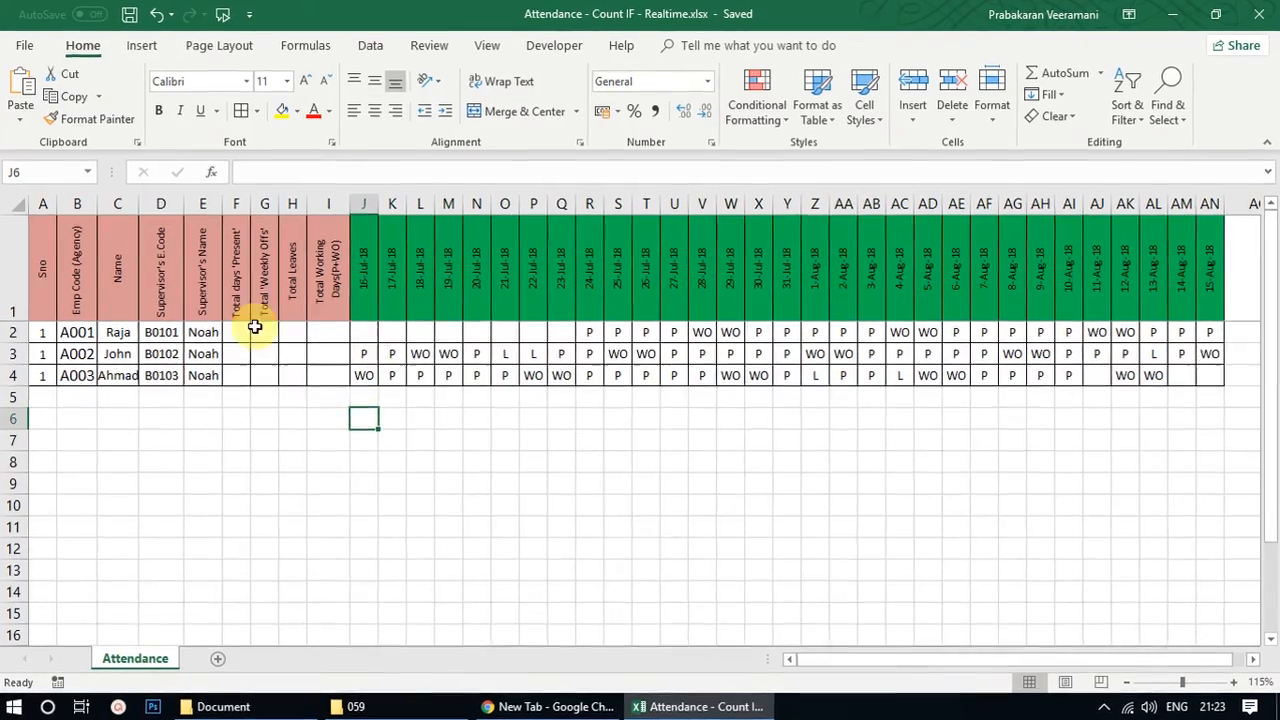
left_click(589, 332)
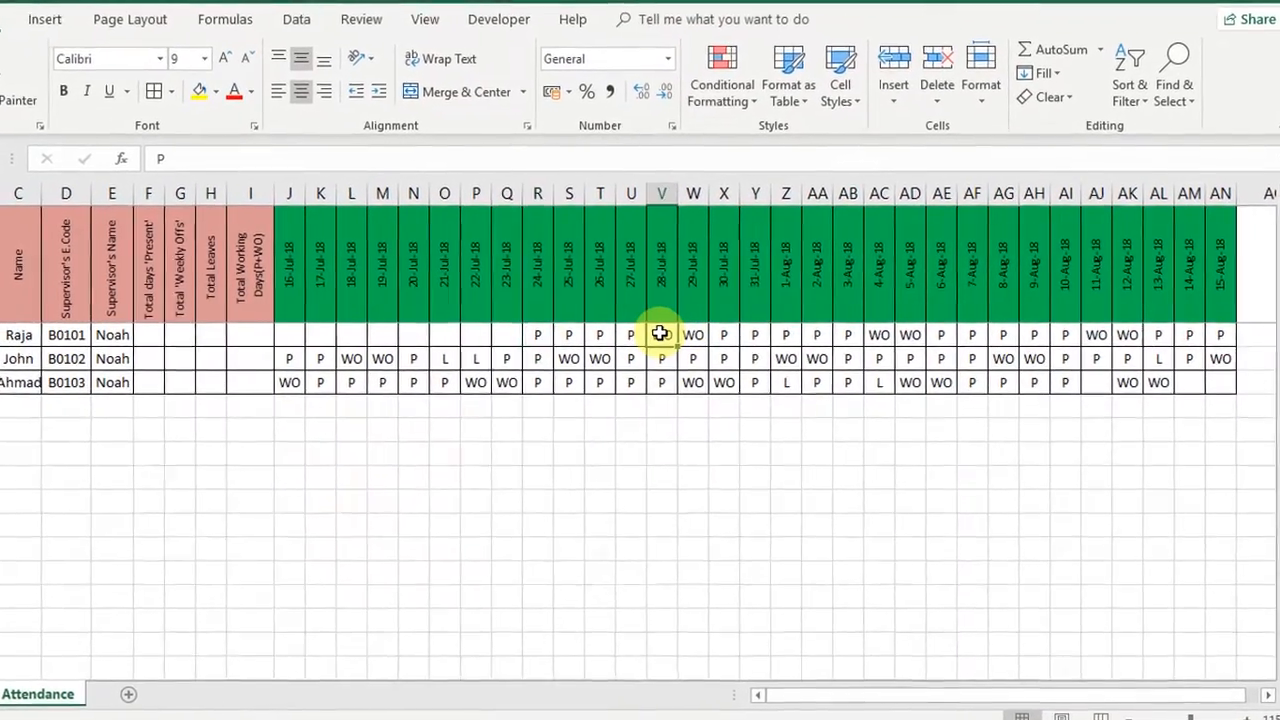
left_click(680, 332)
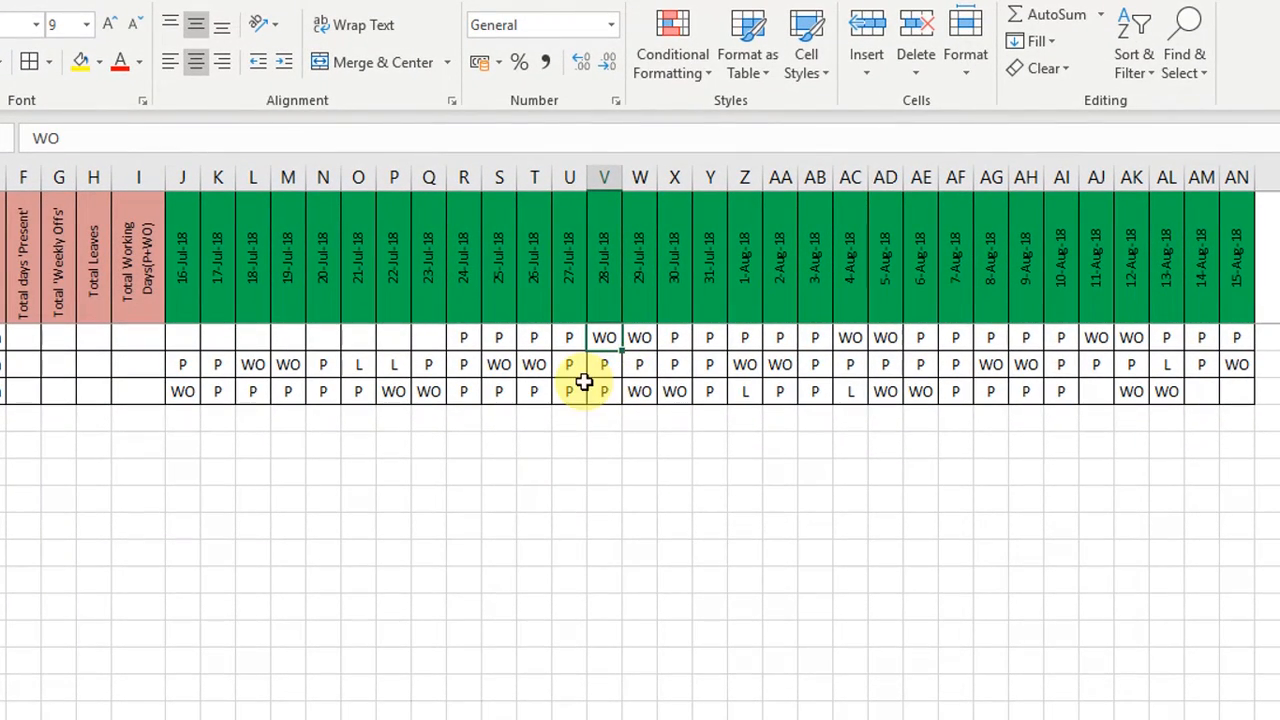
left_click(746, 394)
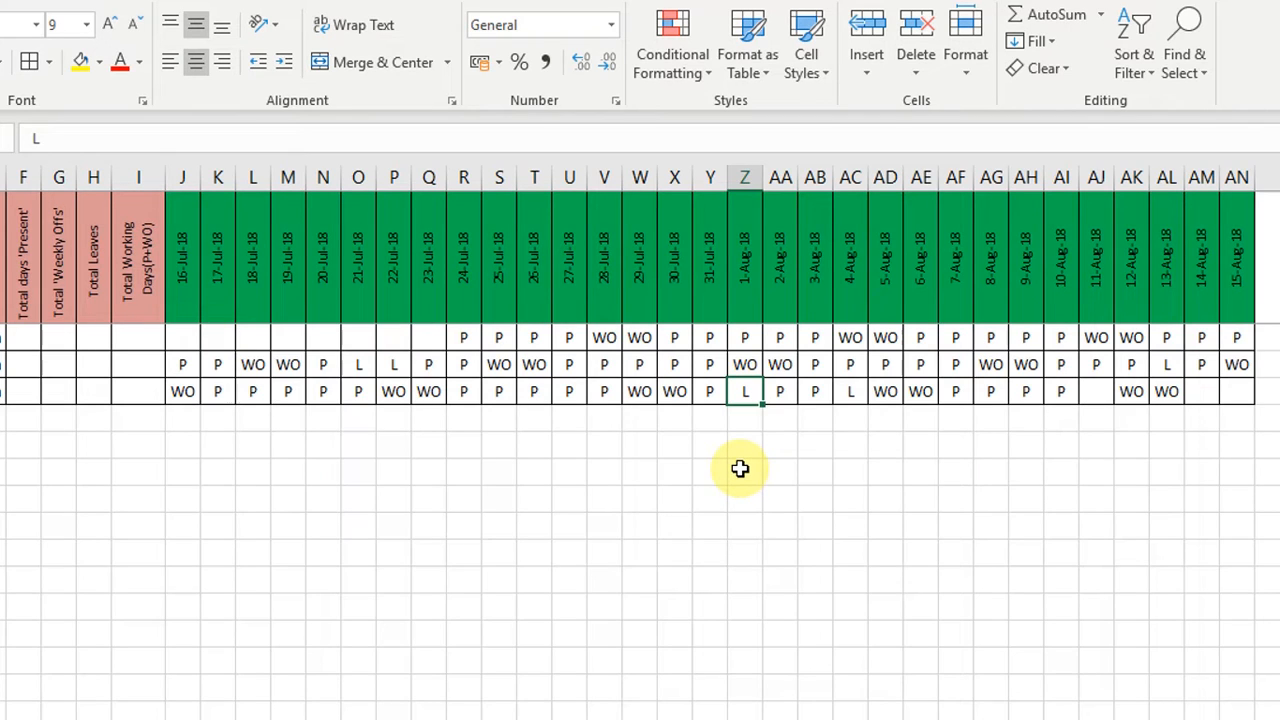
left_click_drag(1236, 336, 193, 391)
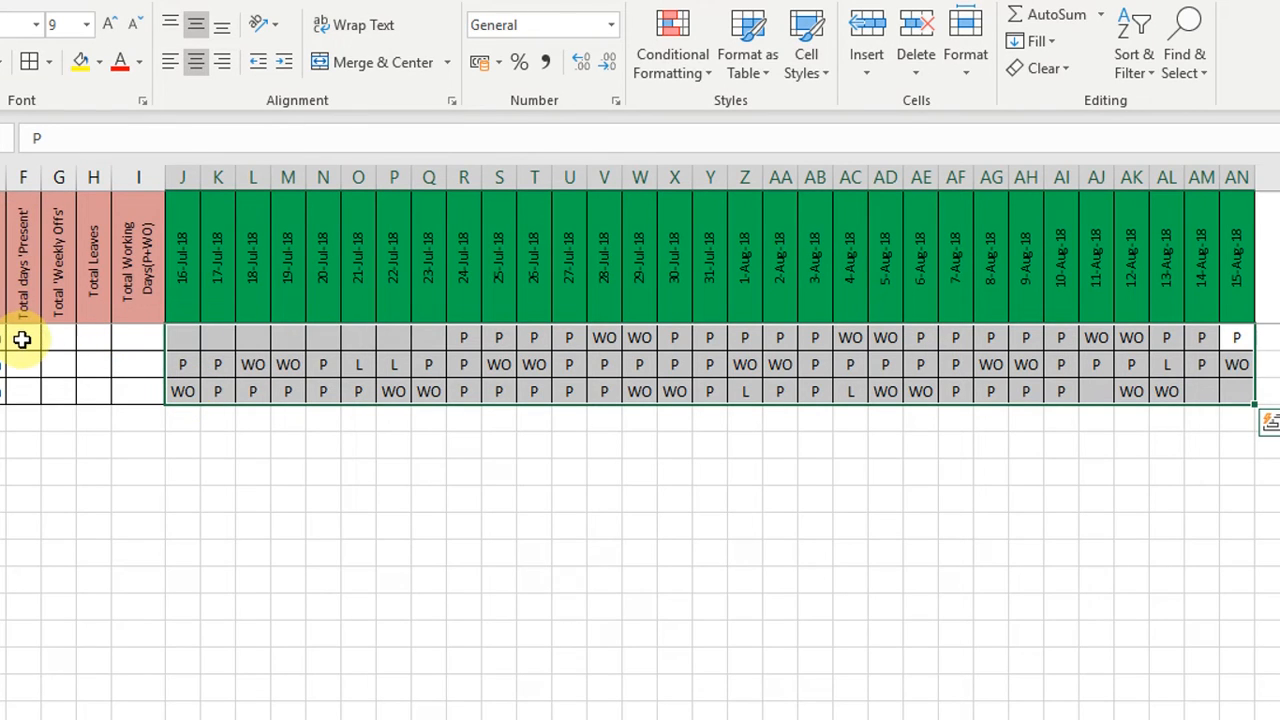
left_click(464, 337)
Count the present days in F2 with =COUNTIF(J2:AN2,"P") and fill the formula down to F4
left_click(27, 337)
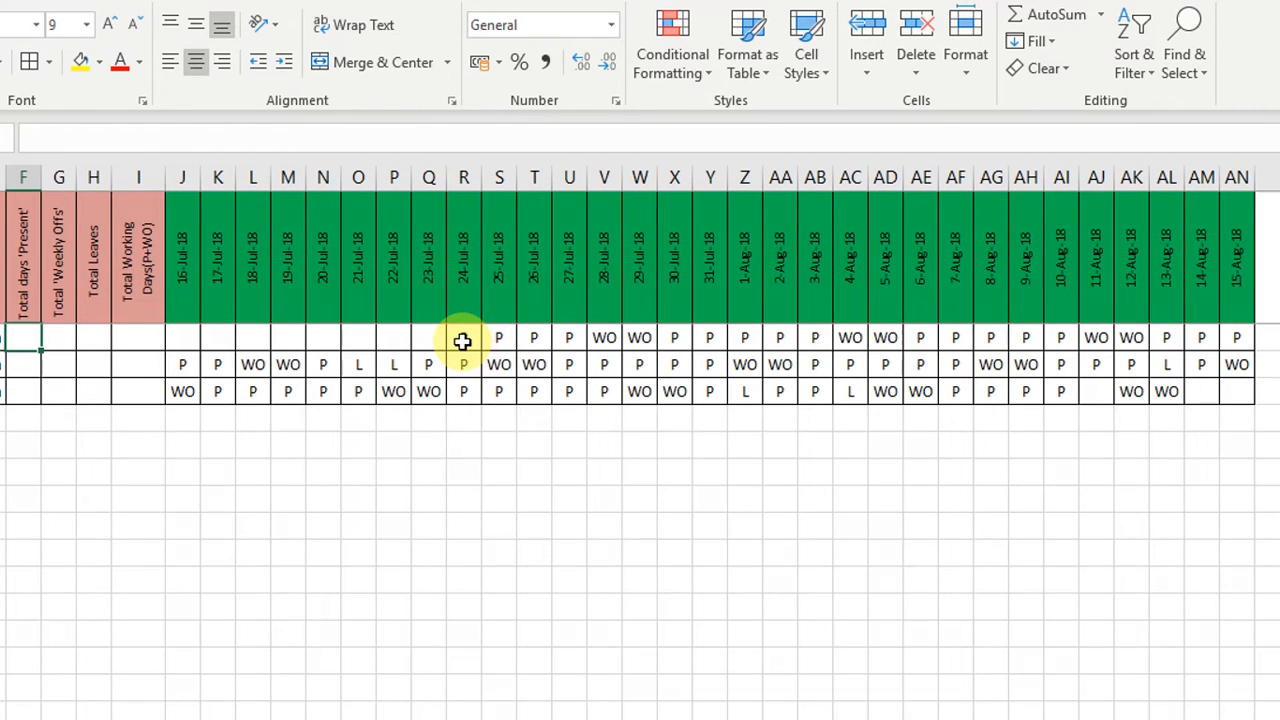
type("=")
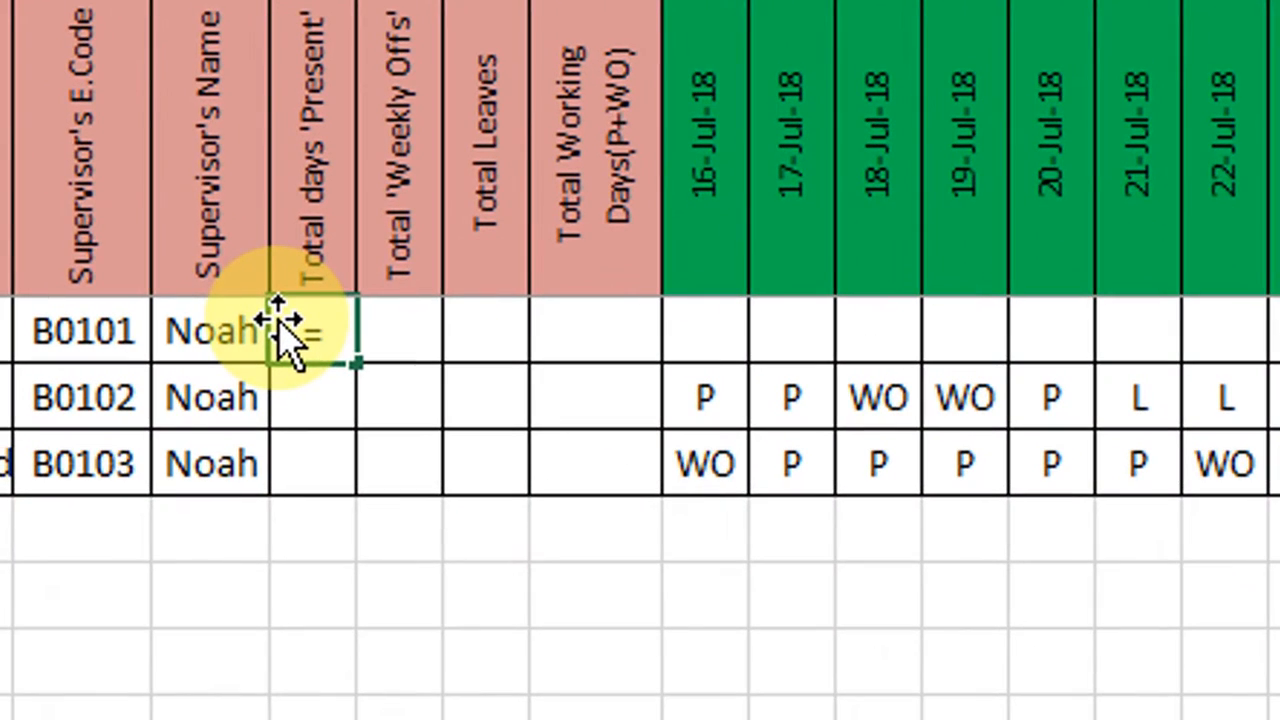
type("co")
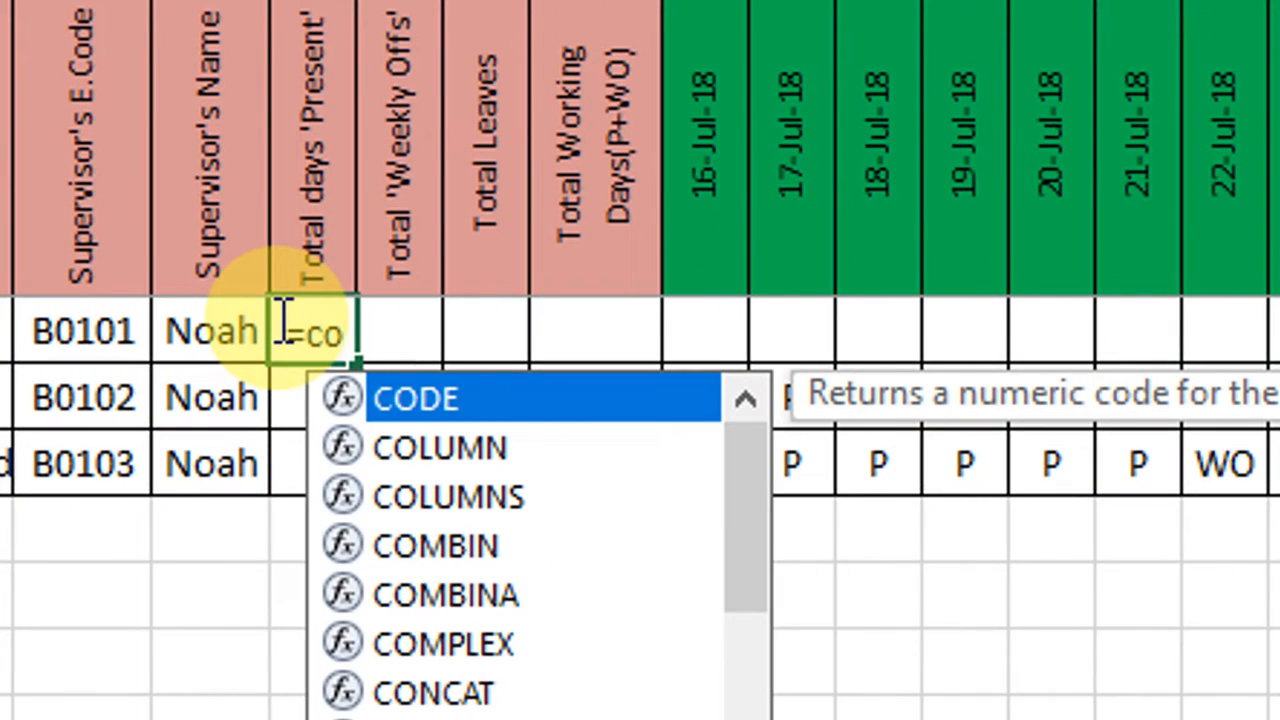
type("unti")
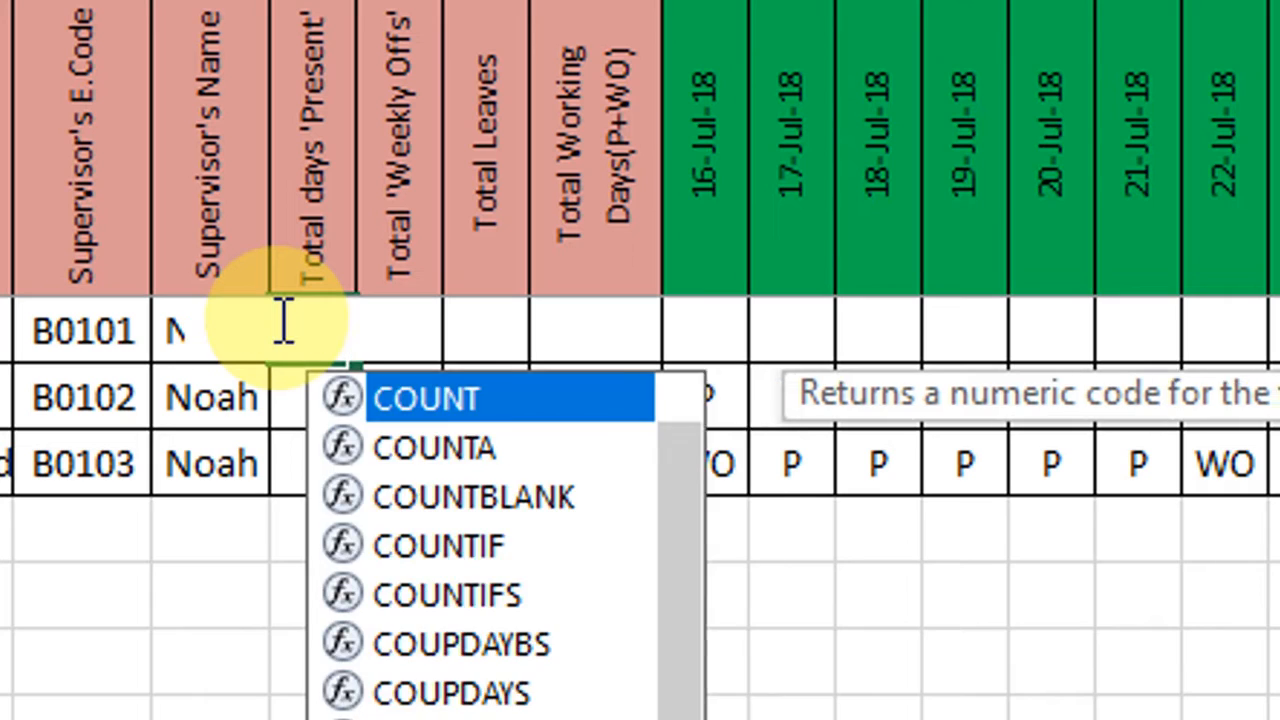
type("f")
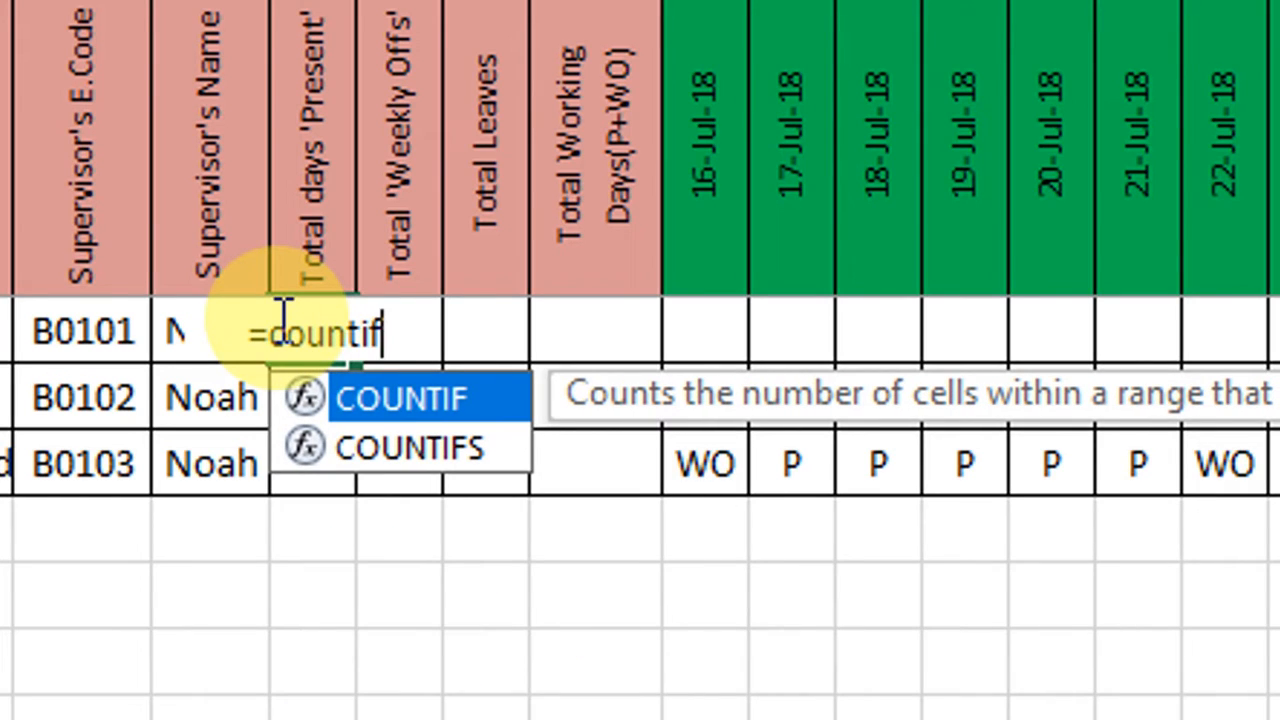
type("(")
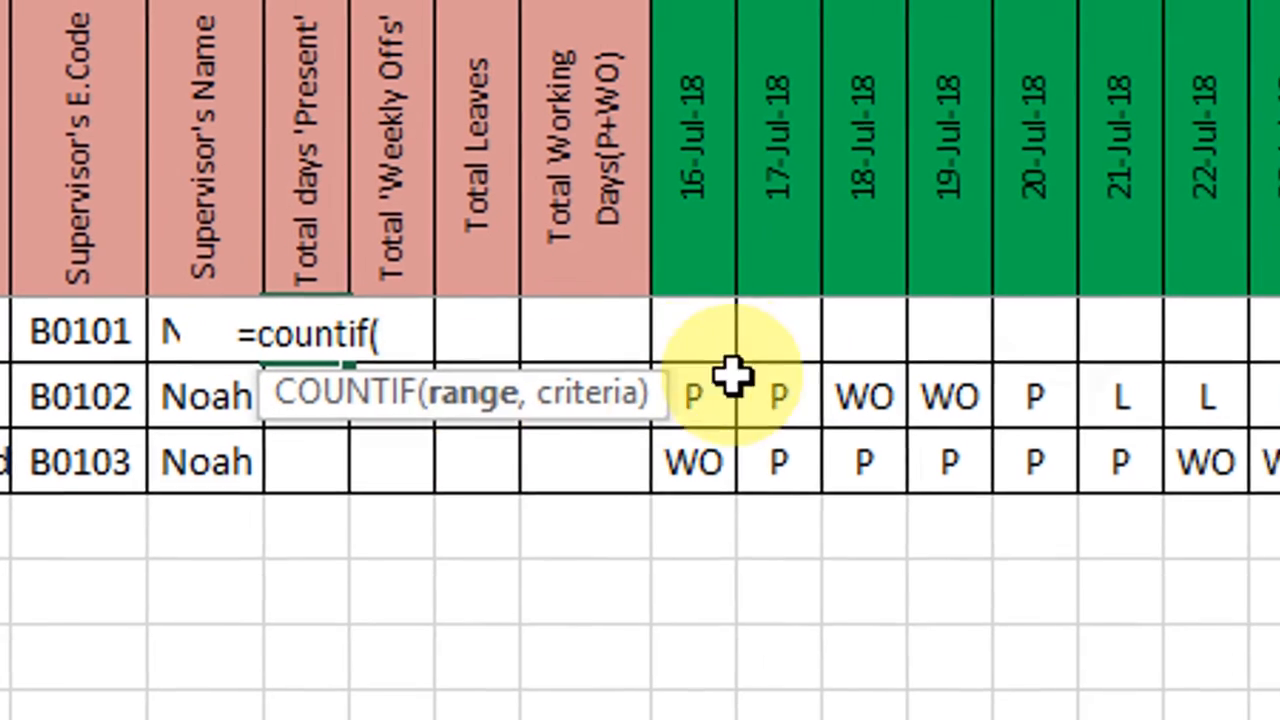
left_click_drag(694, 340, 1196, 363)
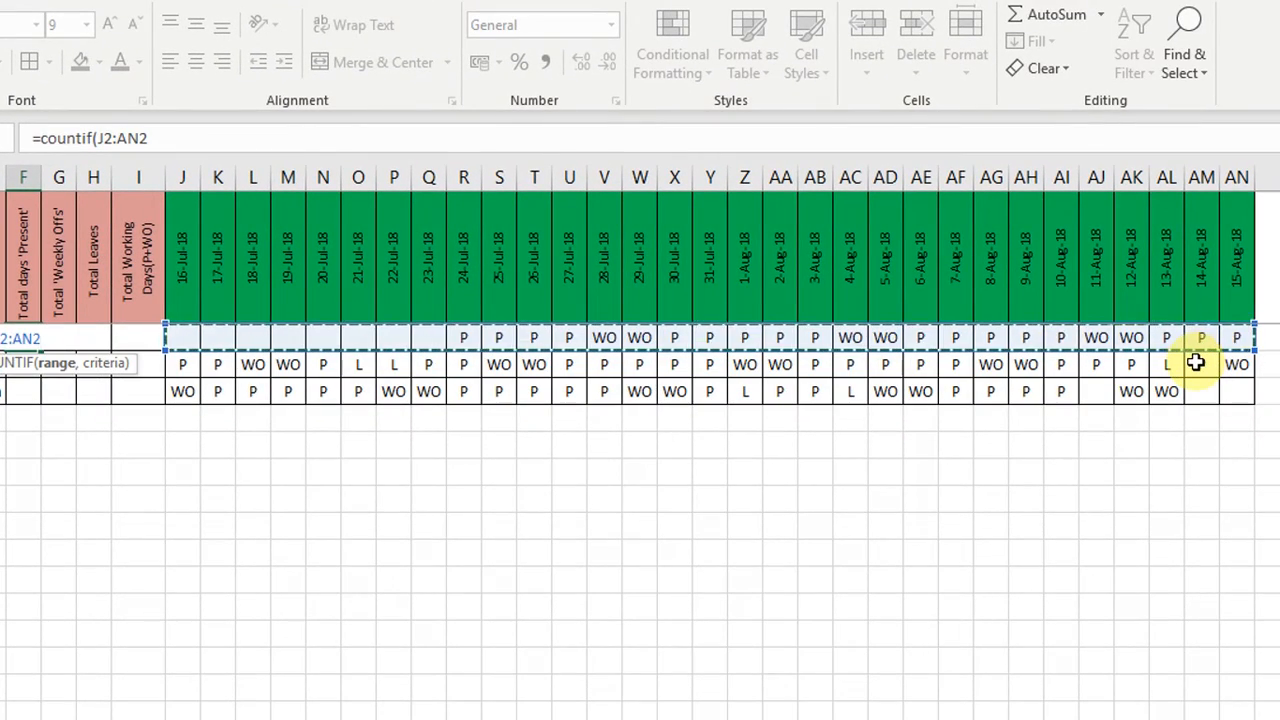
type(",\"P")
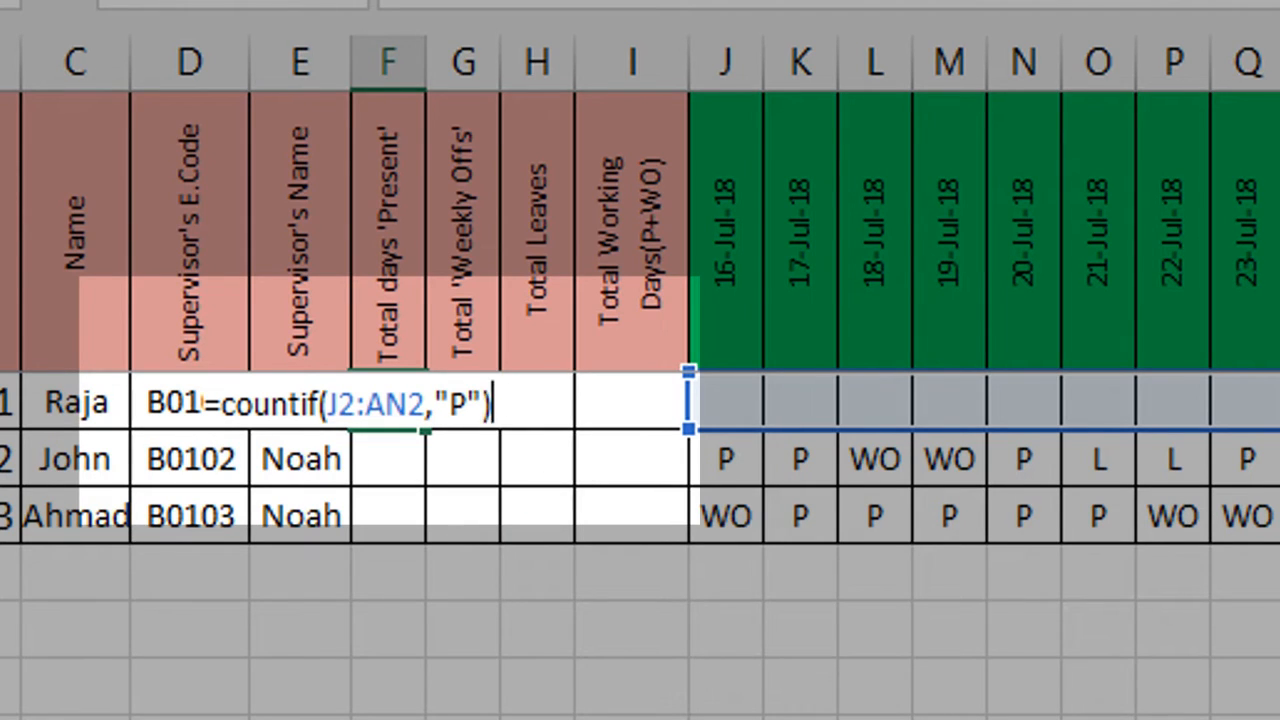
key("Return")
left_click(388, 401)
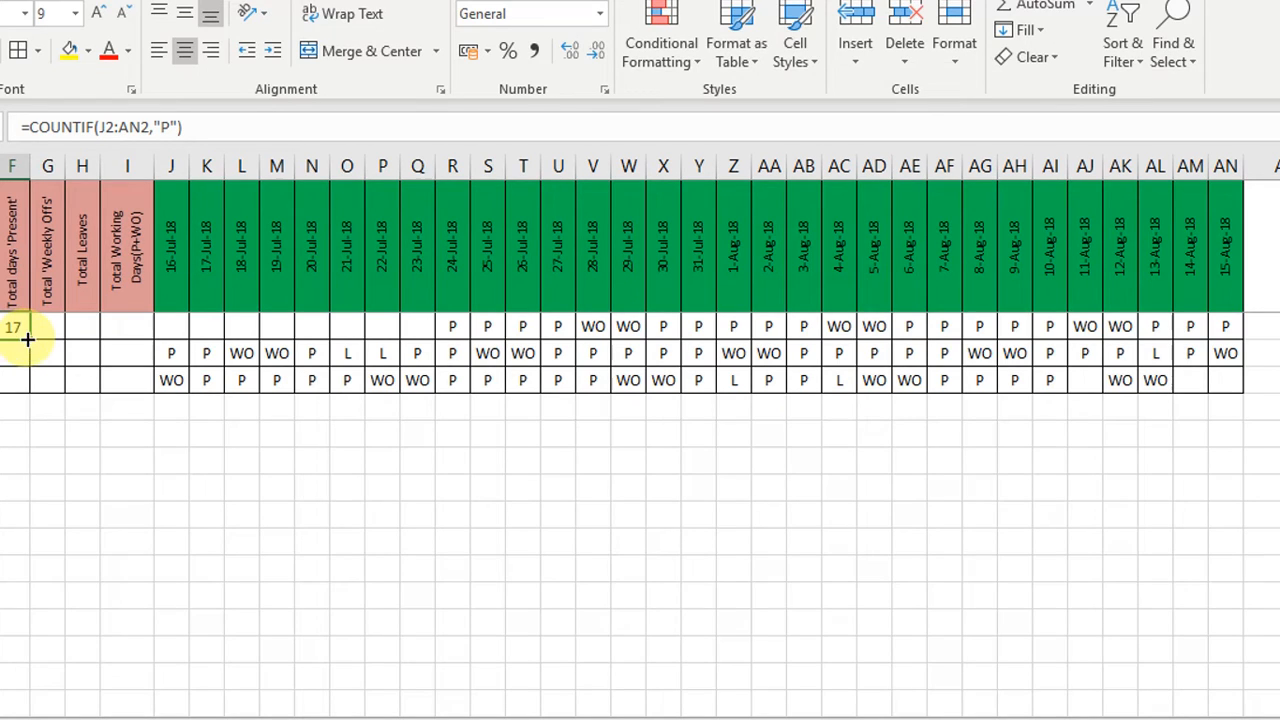
left_click_drag(15, 340, 23, 396)
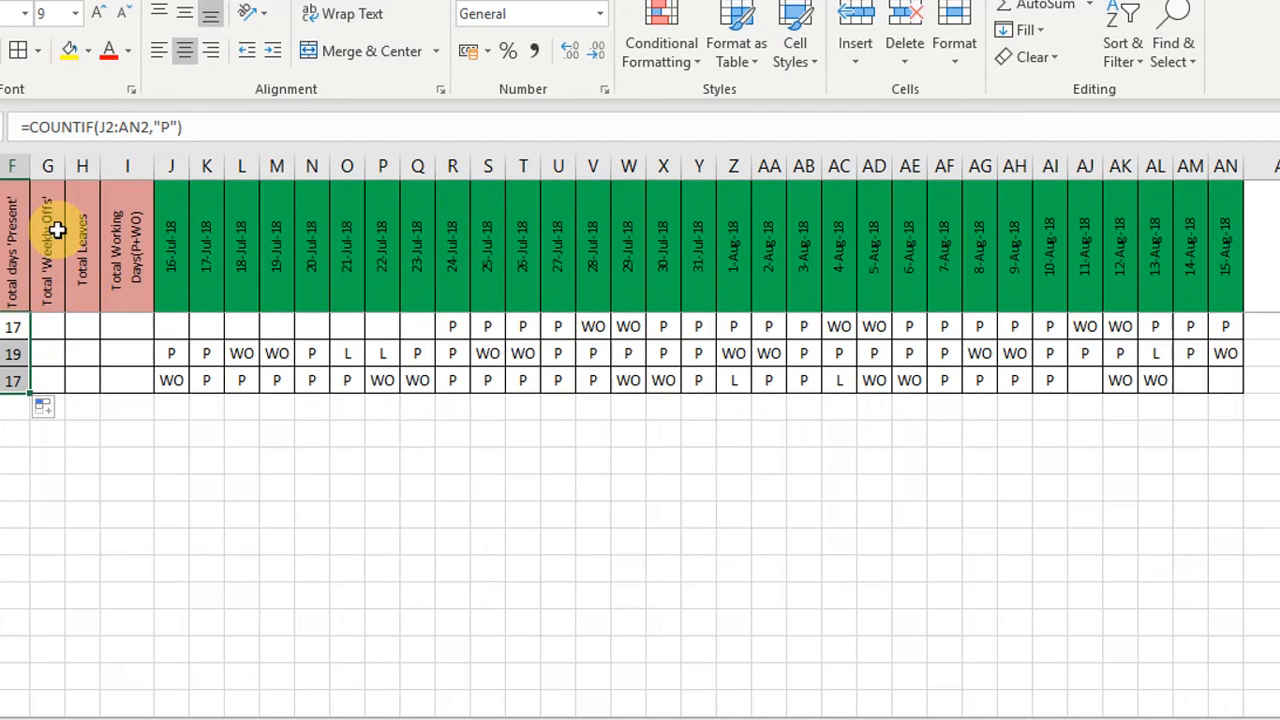
left_click(54, 250)
left_click(599, 328)
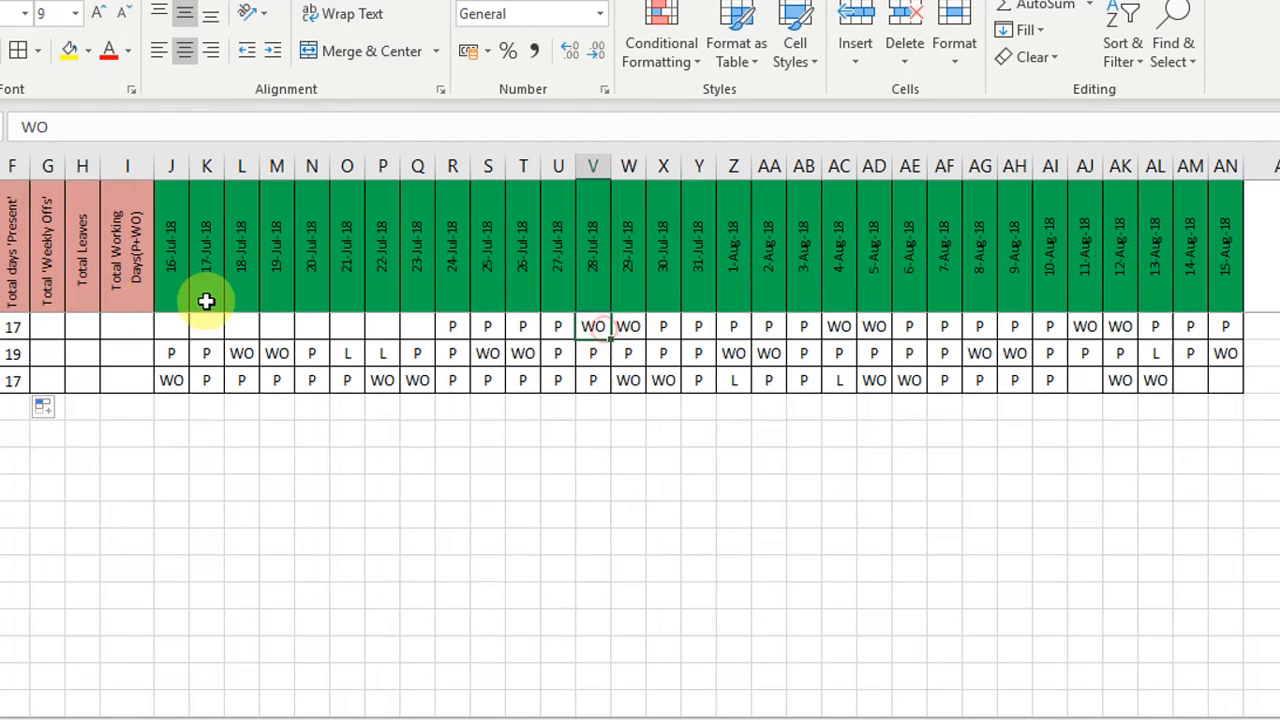
left_click(51, 322)
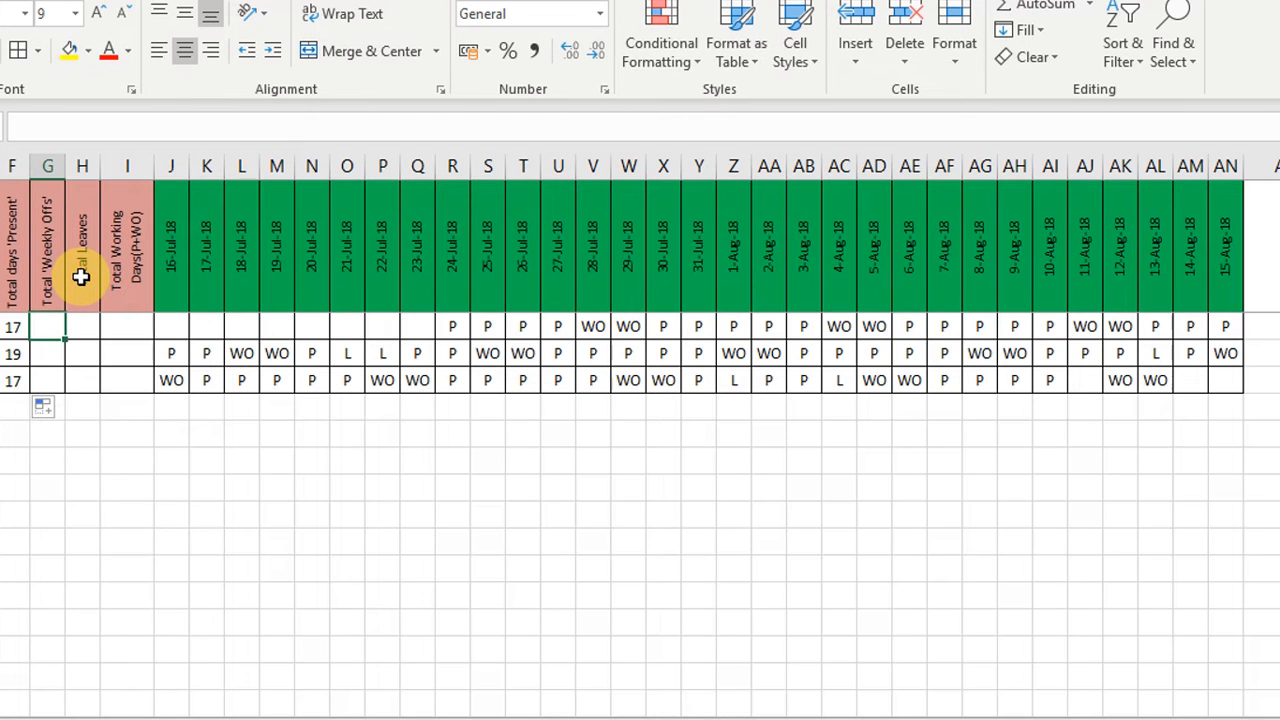
left_click(84, 292)
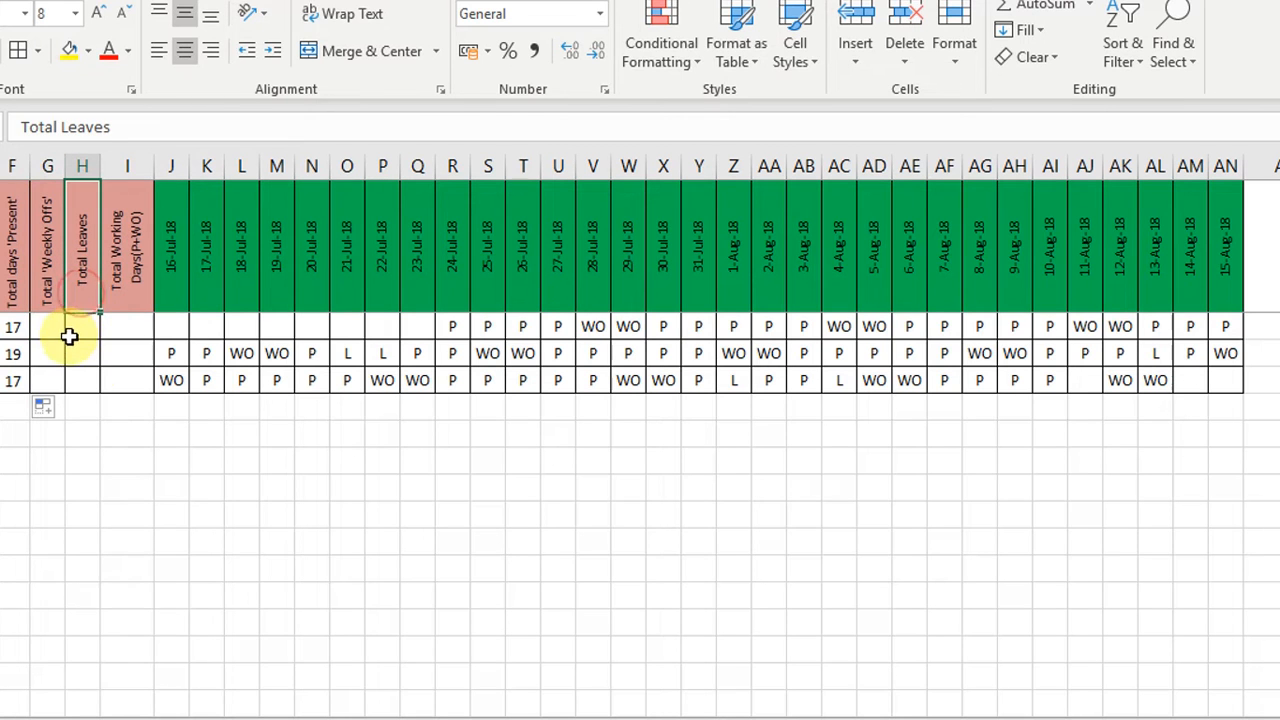
Count the weekly offs in G2 with =COUNTIF(J2:AN2,"WO") and fill the formula down to G4
left_click(58, 330)
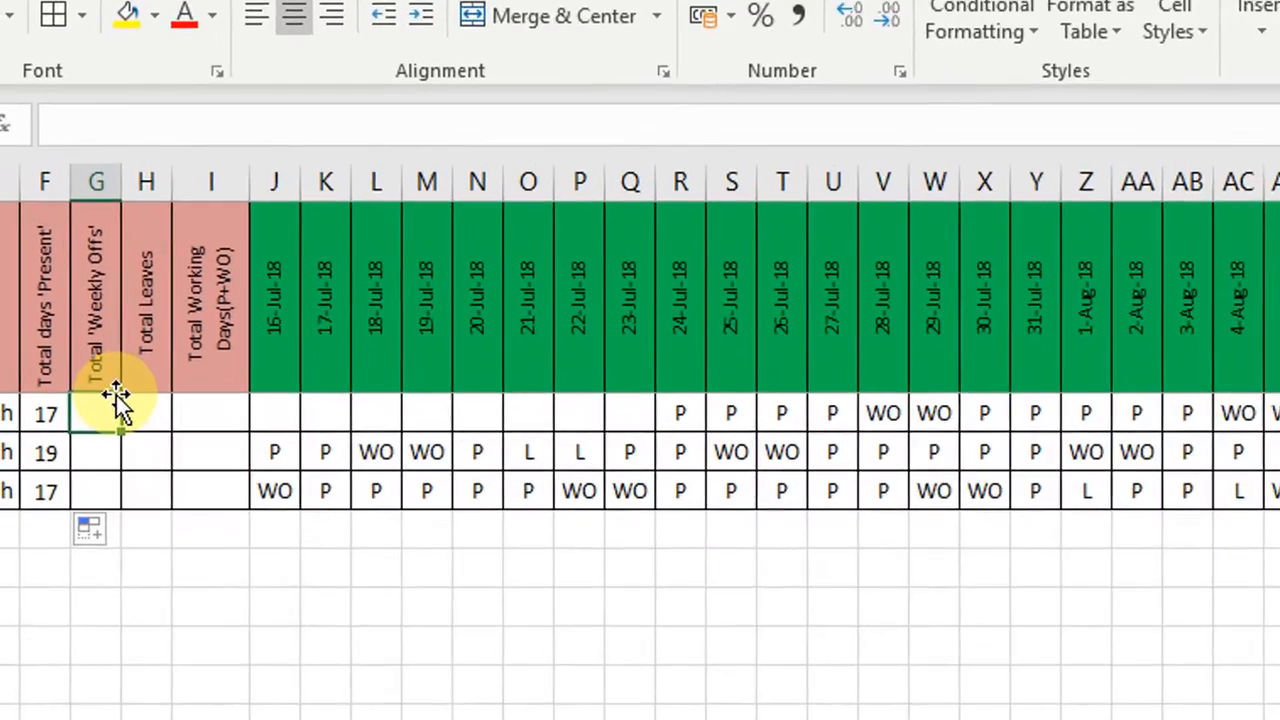
type("\\=")
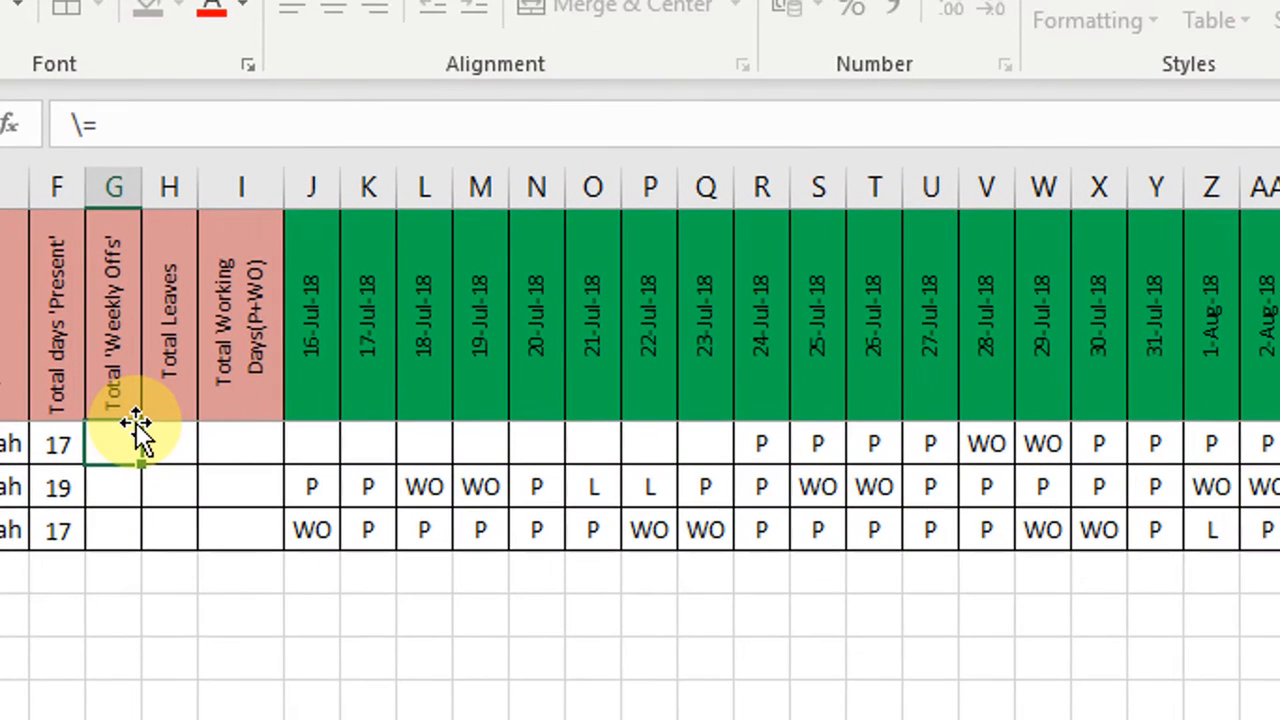
key("Escape")
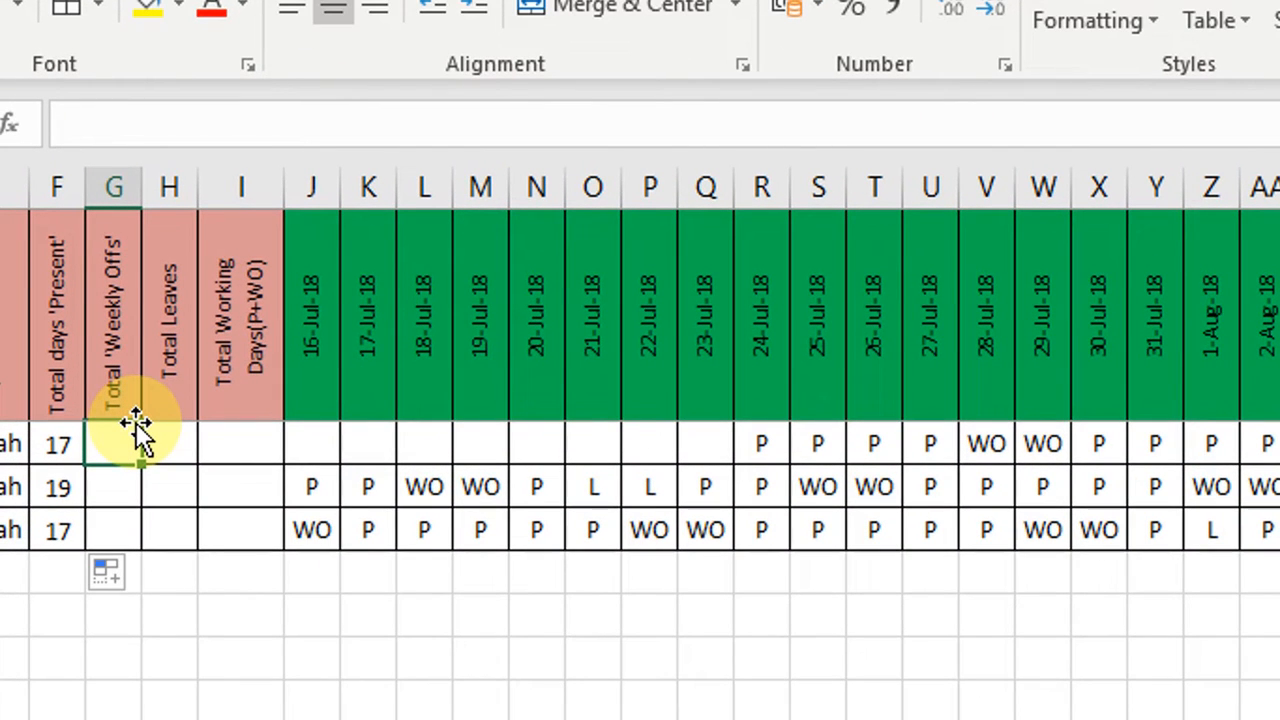
type("=coo")
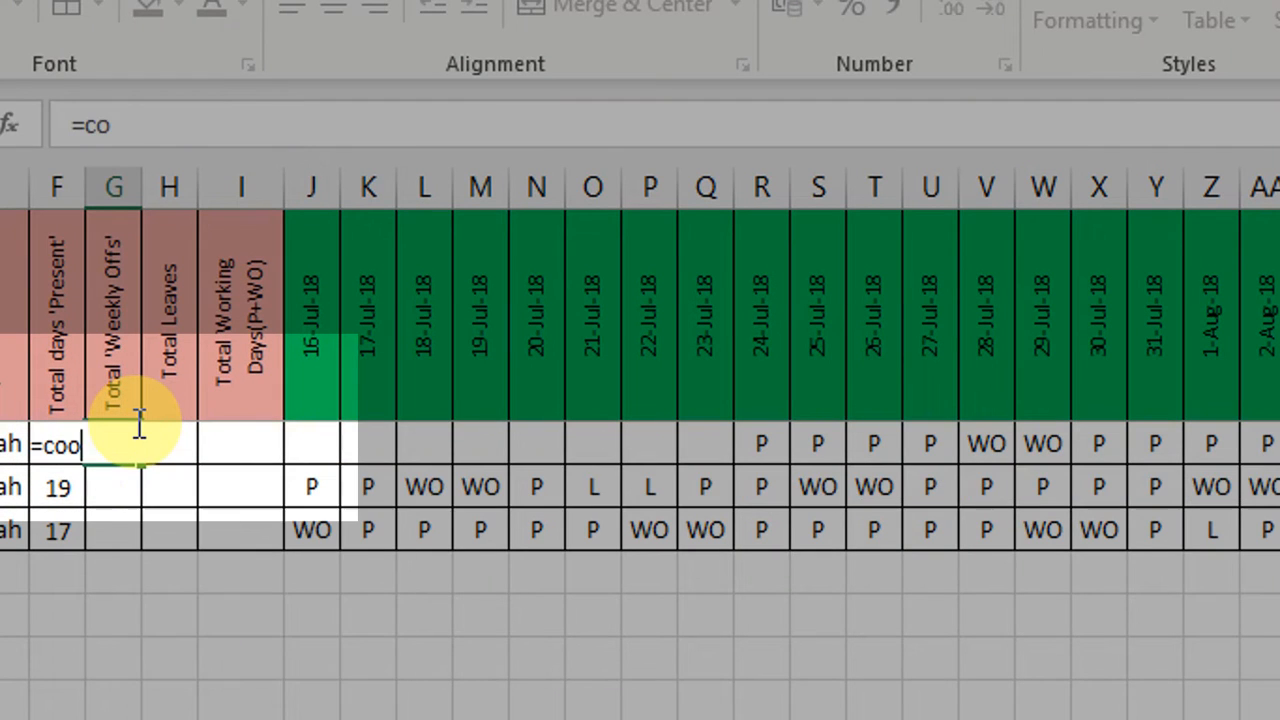
type("un")
key("BackSpace")
key("BackSpace")
key("BackSpace")
type("untif")
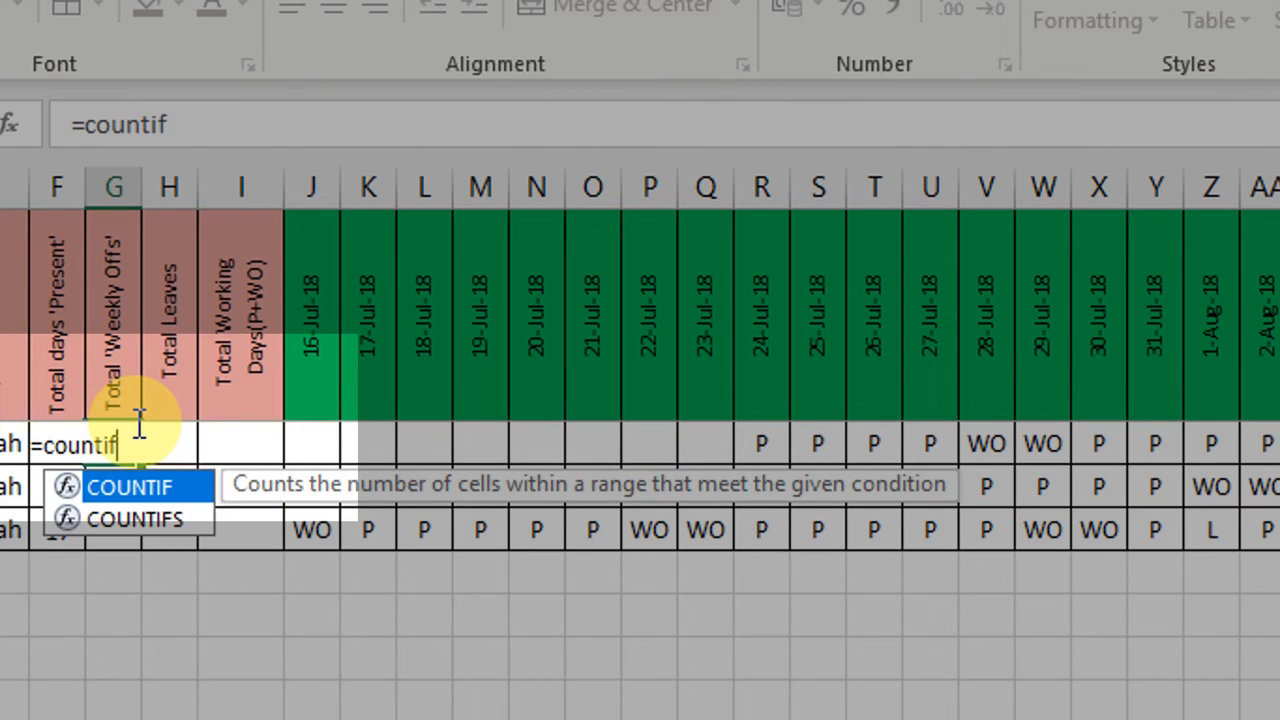
key("Tab")
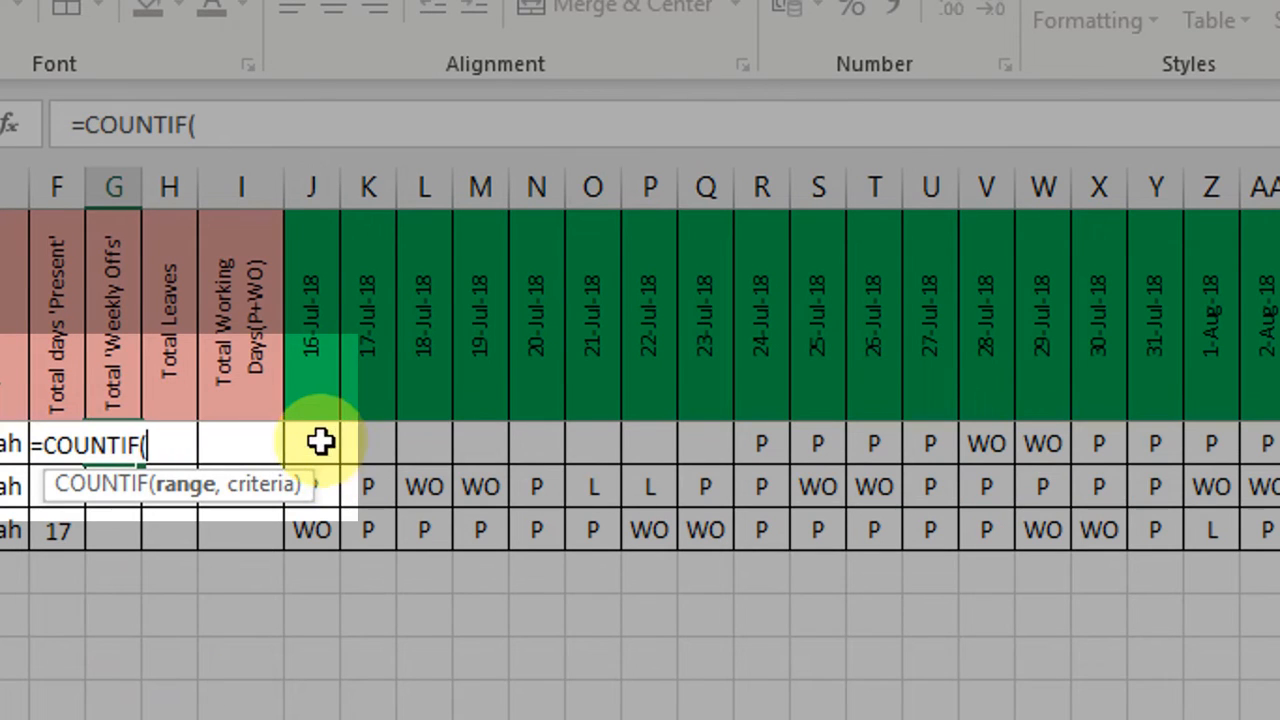
left_click_drag(318, 443, 1279, 445)
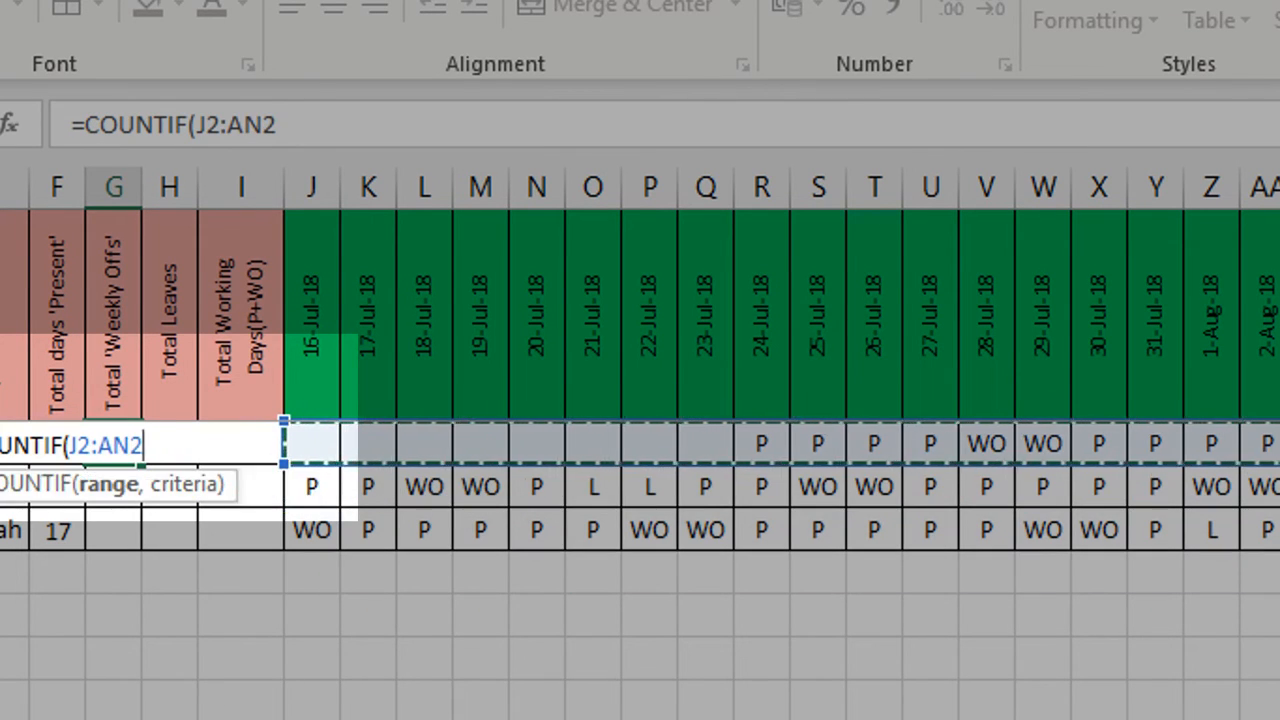
type(",\"WO")
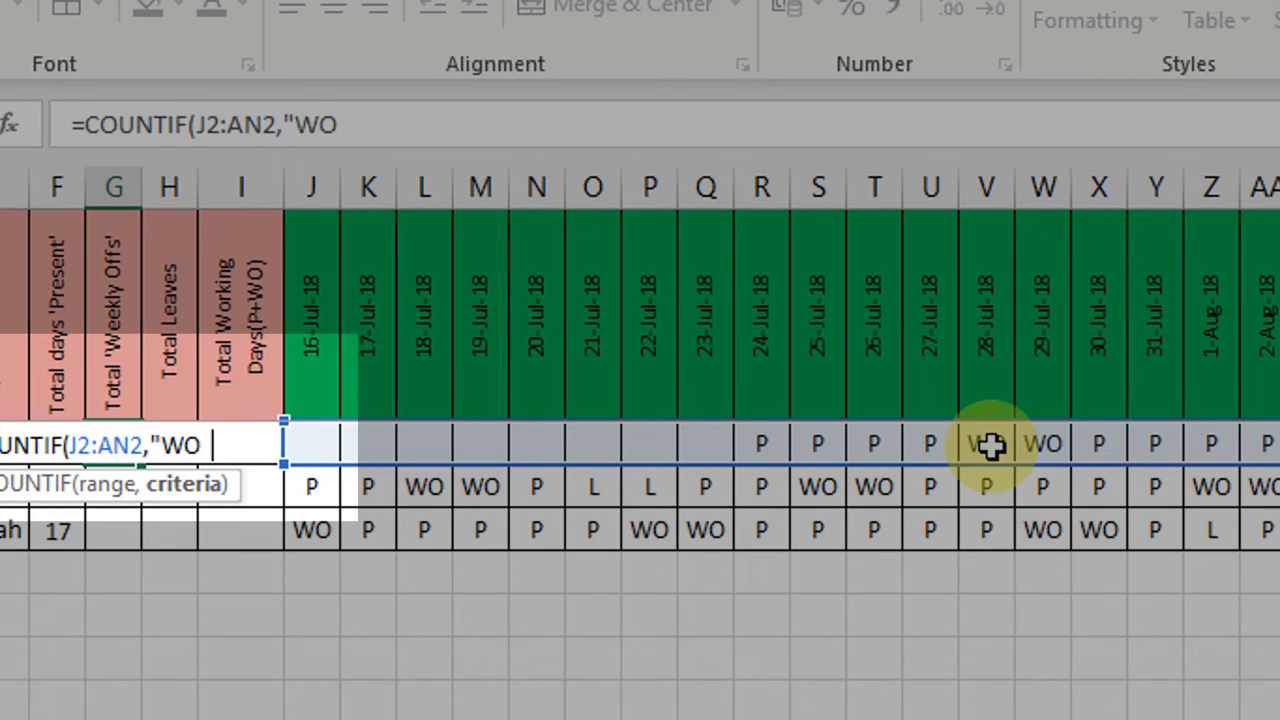
type("\")")
key("Return")
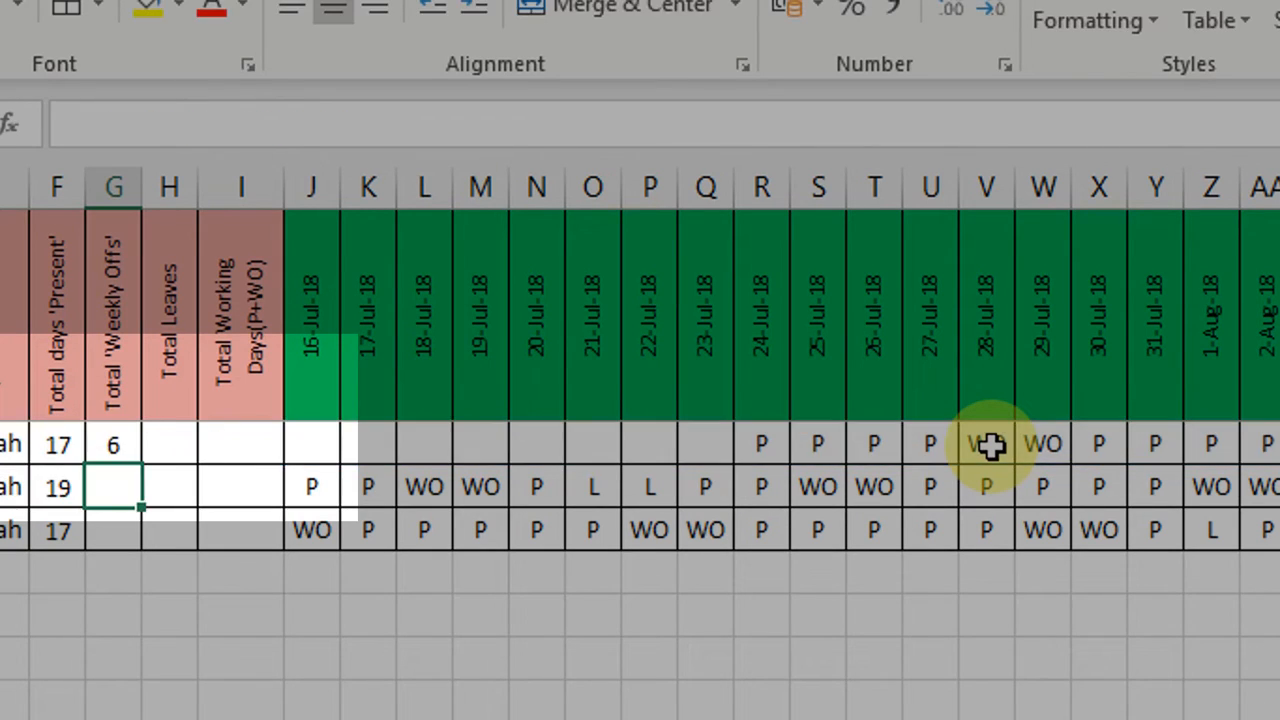
key("Up")
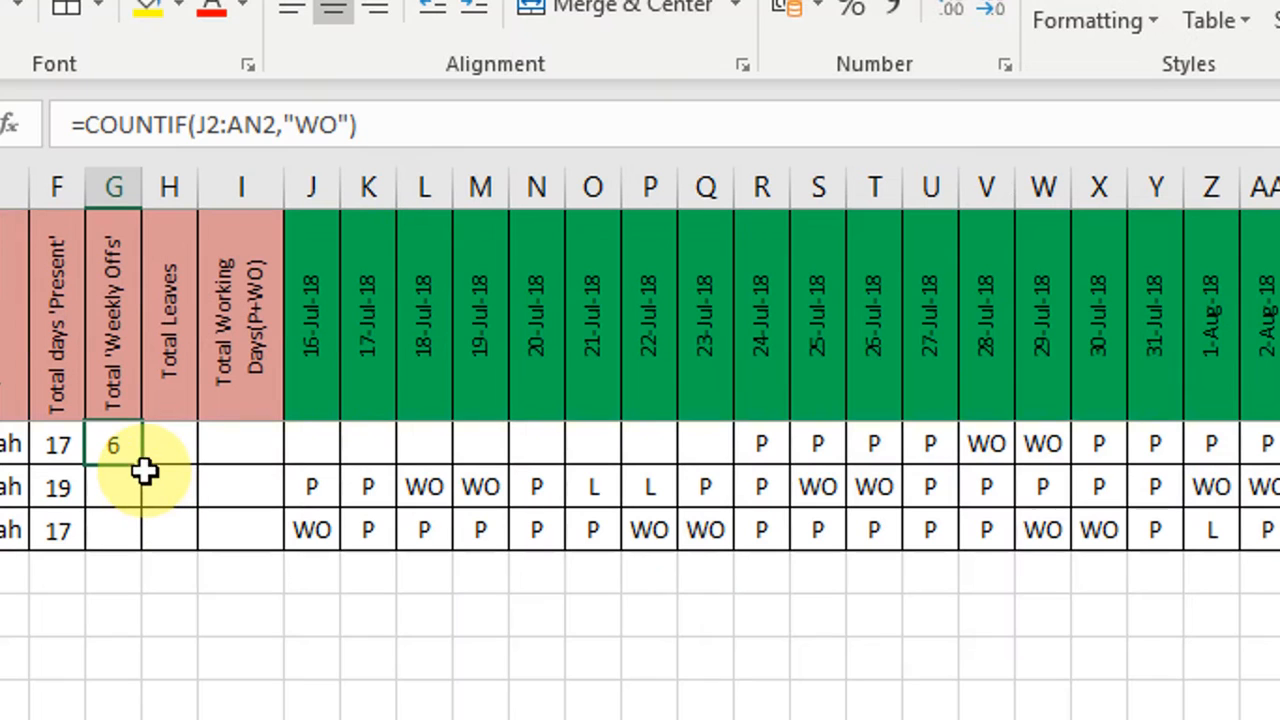
left_click_drag(142, 464, 131, 551)
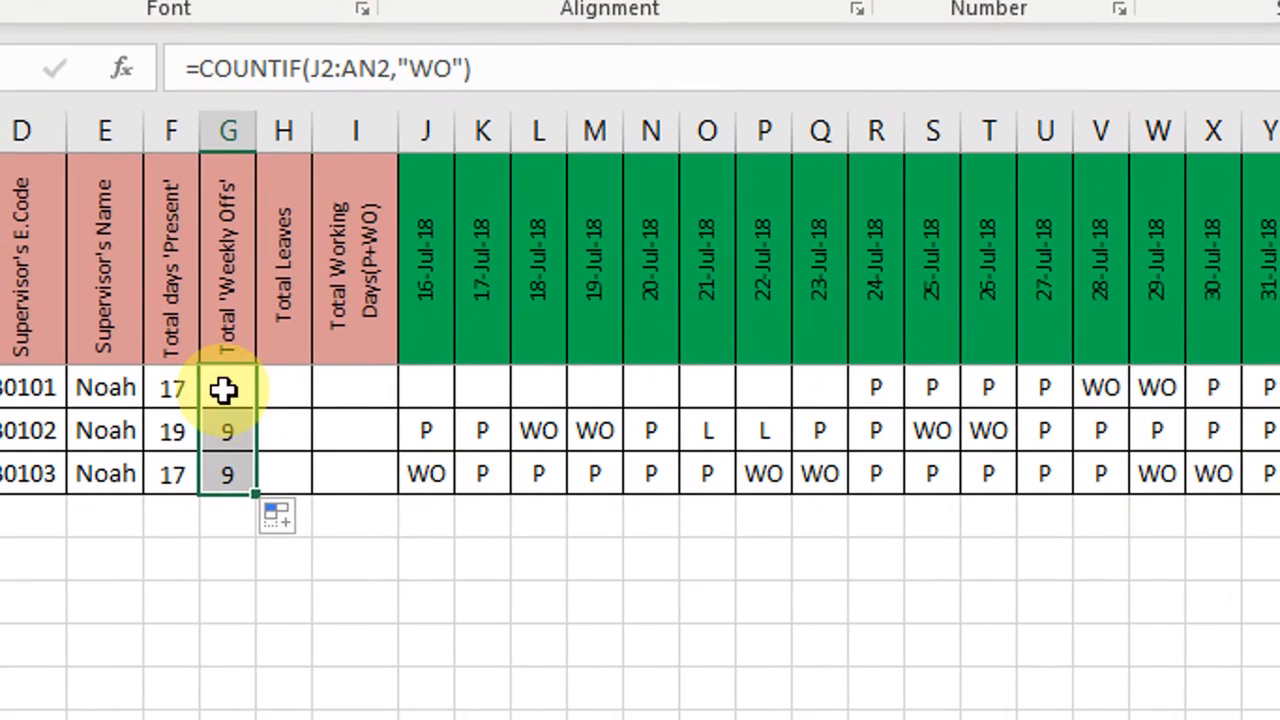
Copy the weekly offs COUNTIF formula from G2 into the Total Leaves cell H2
left_click(224, 390)
key("F2")
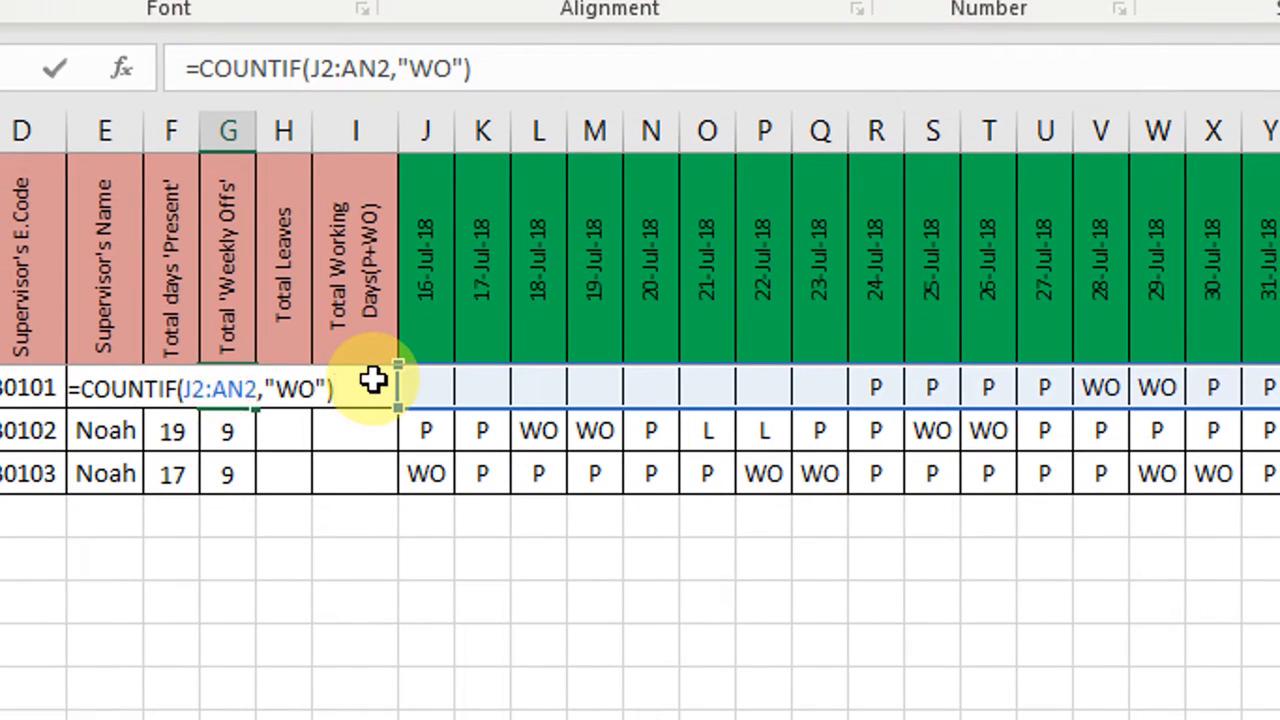
key("shift+Home")
key("ctrl+c")
key("Tab")
key("F2")
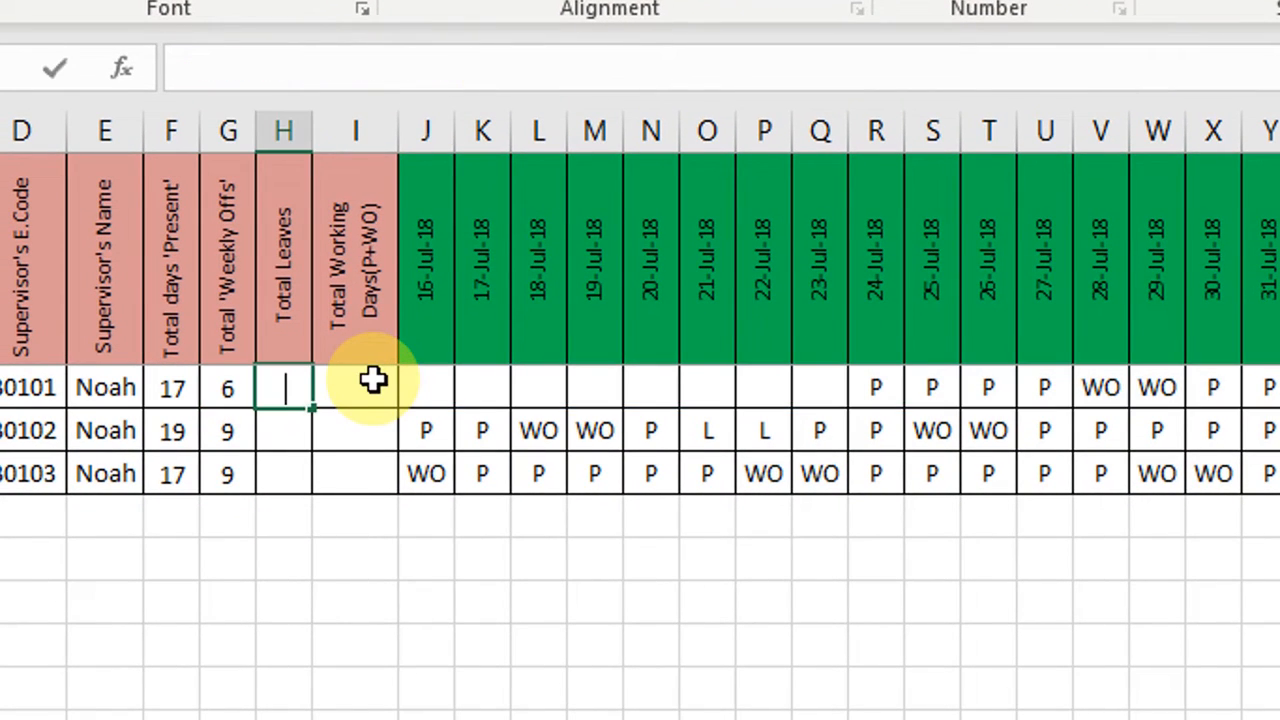
key("ctrl+v")
key("Return")
Change the criterion of the COUNTIF formula in H2 to "L"
key("Up")
key("F2")
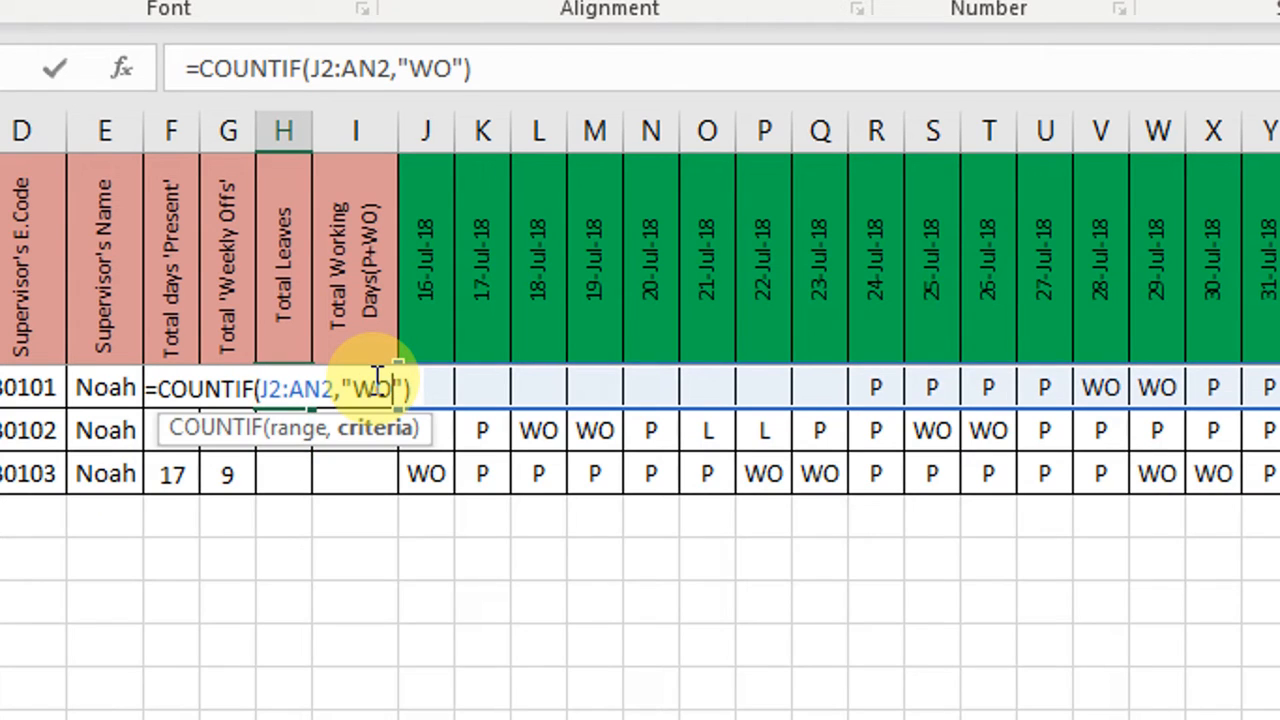
double_click(376, 385)
type("L")
key("Return")
key("Up")
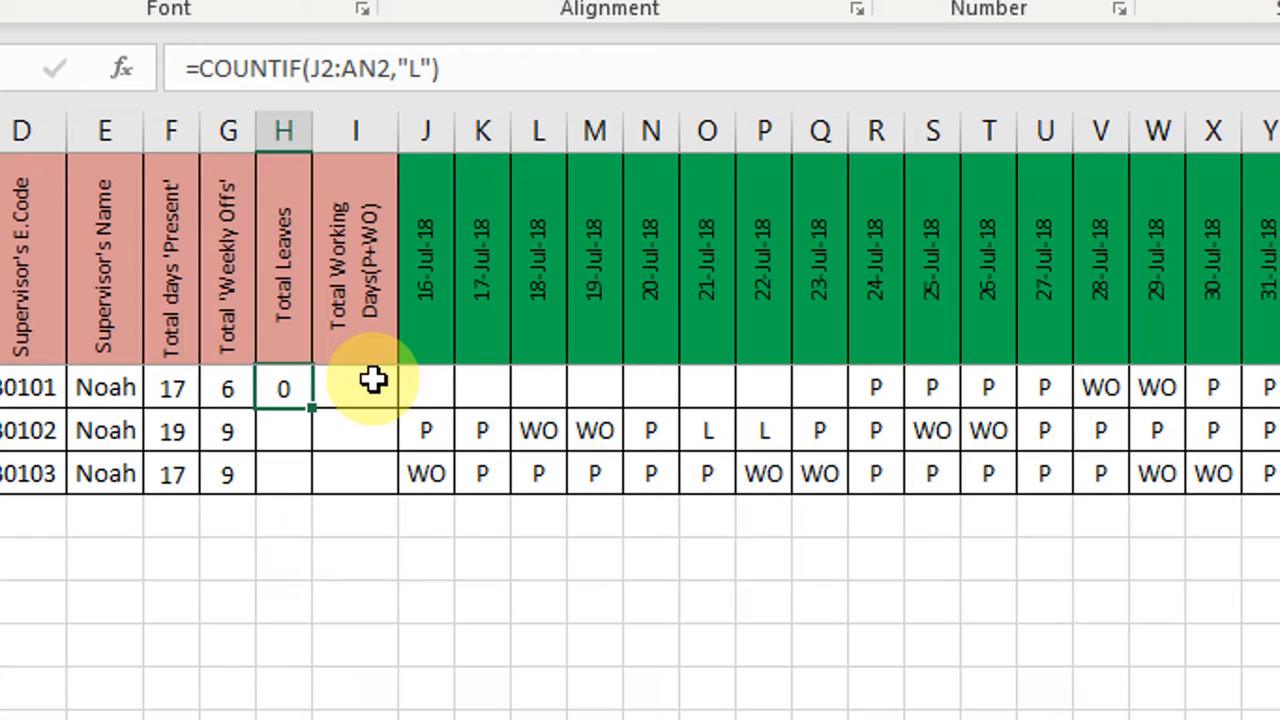
Check the first employee's row across the date columns for any leave codes
key("Left")
key("Right")
key("Right")
key("Right")
key("Right")
key("Right")
key("Right")
key("Right")
key("Right")
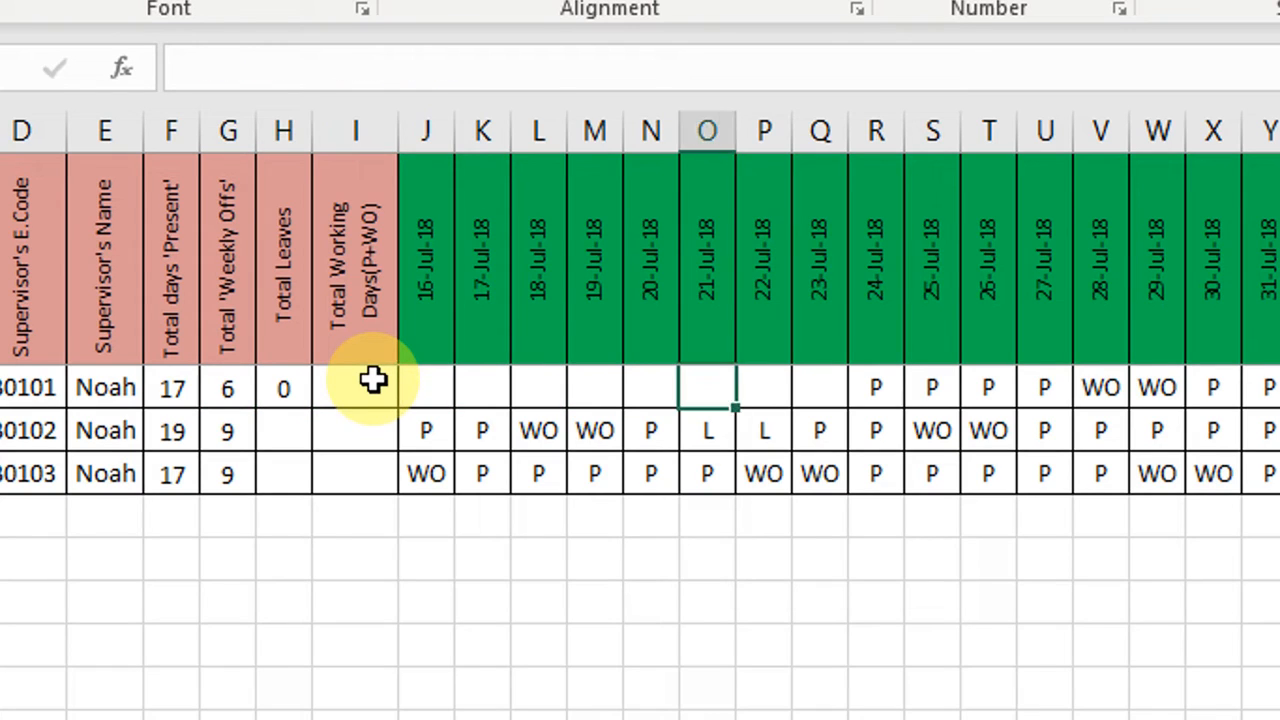
key("Right")
key("Right")
key("Right")
key("Right")
key("Left")
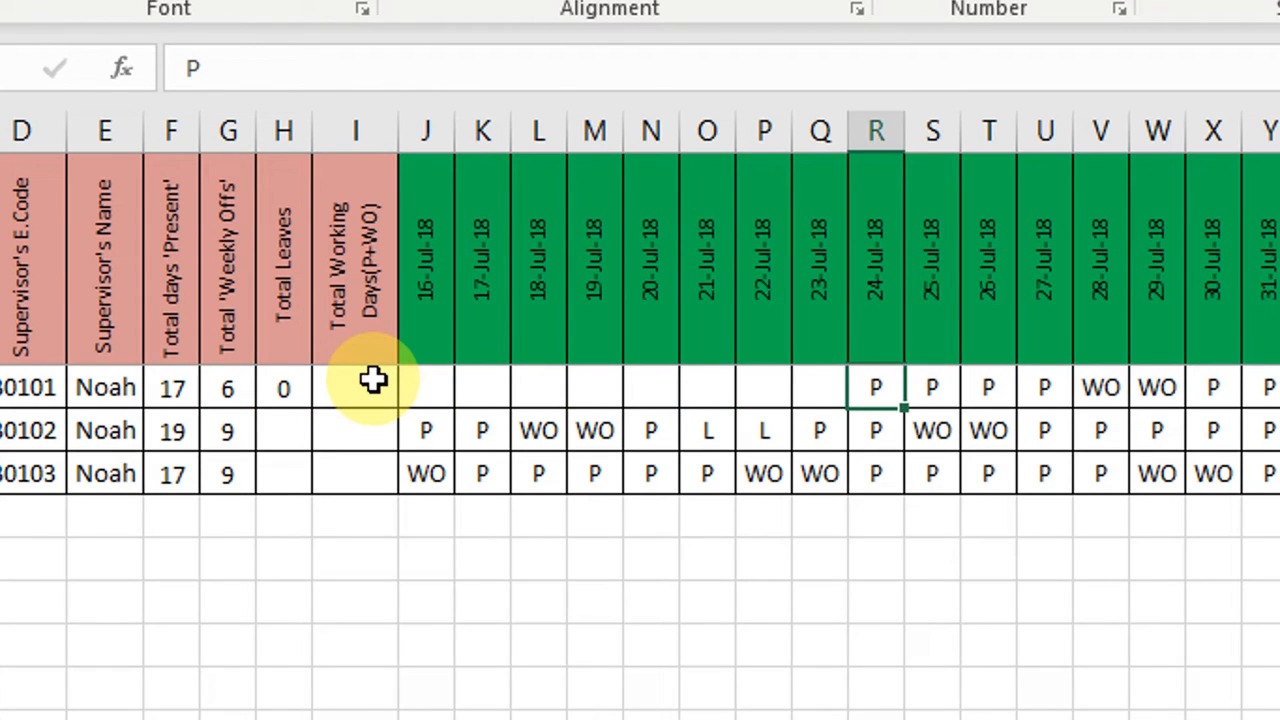
key("Right")
key("Left")
key("Left")
key("Left")
key("Left")
key("Left")
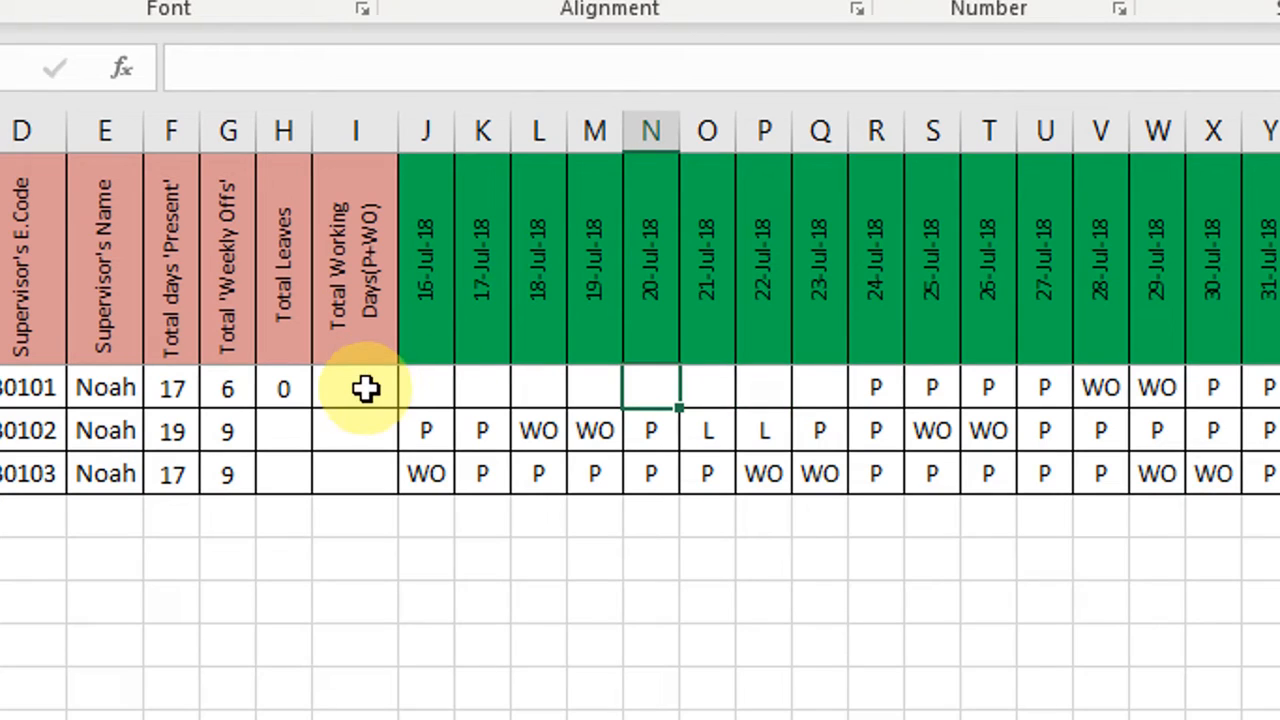
Fill the leave-count formula from H2 down to H4
left_click(306, 392)
left_click_drag(308, 403, 296, 505)
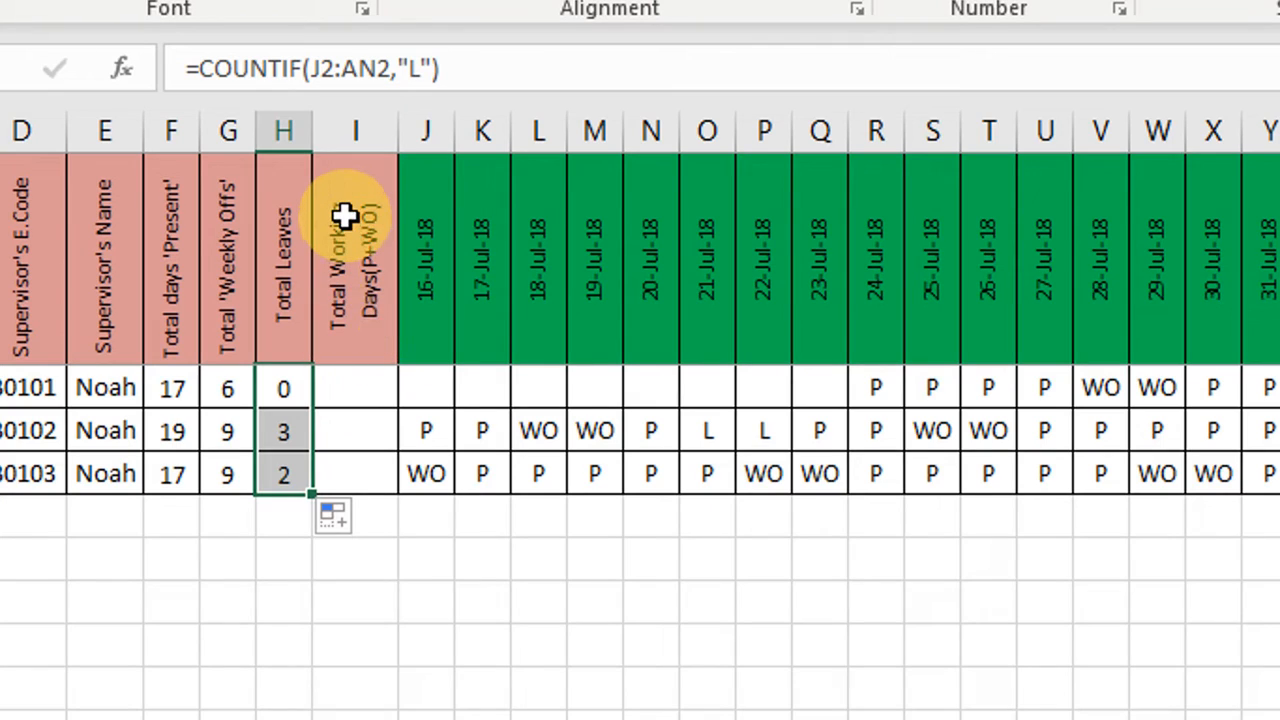
Examine the Total Working Days(P+WO) header, the first employee's P and WO codes, and the leave formula in H2
left_click(354, 282)
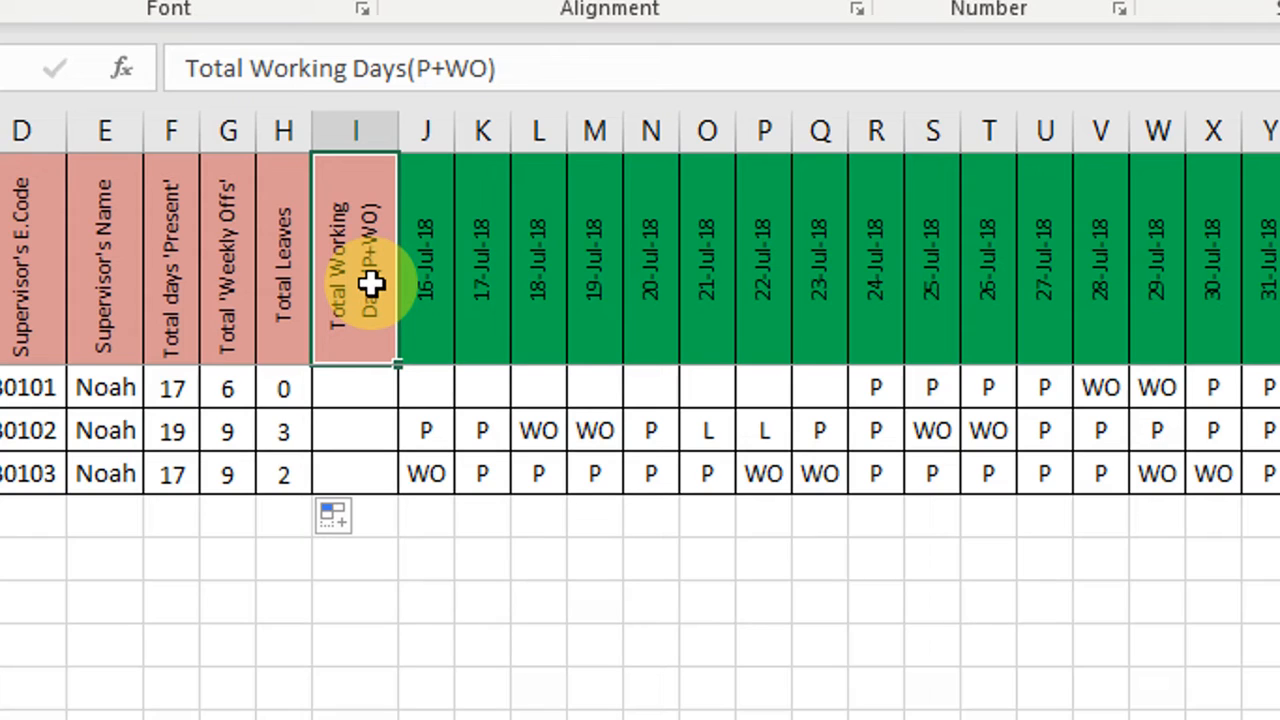
left_click(333, 395)
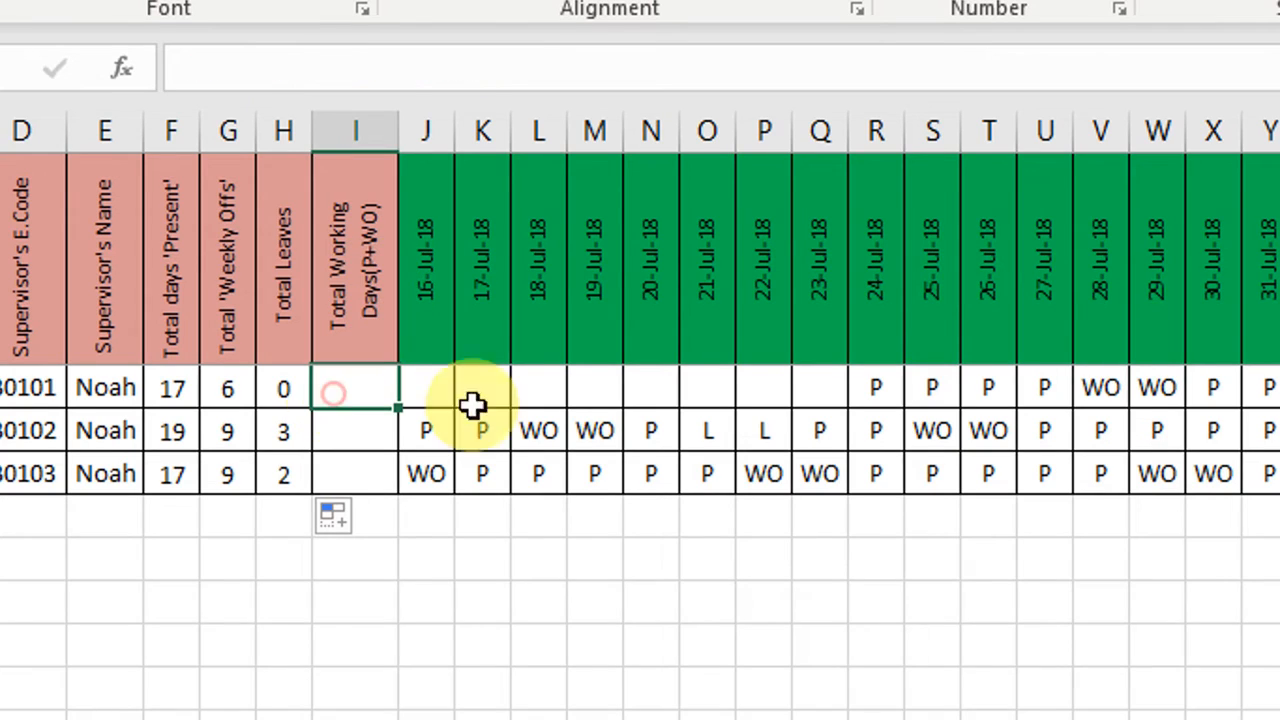
left_click(870, 377)
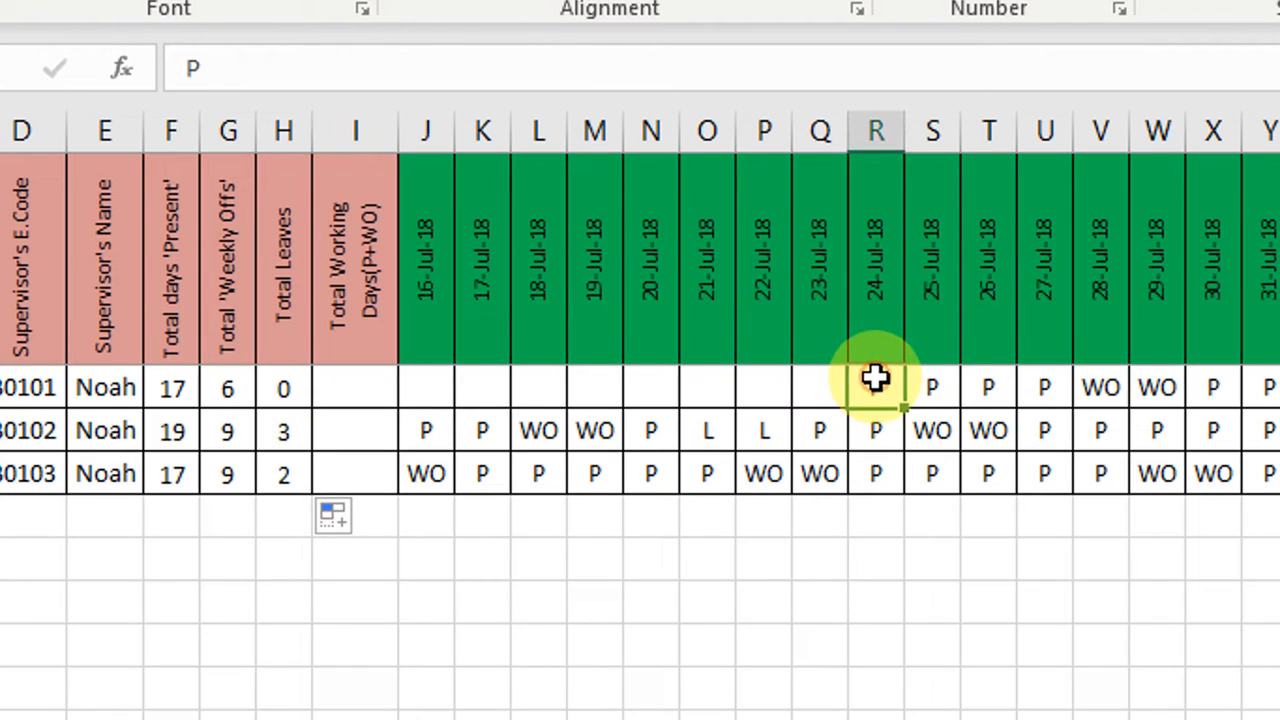
left_click(1100, 395)
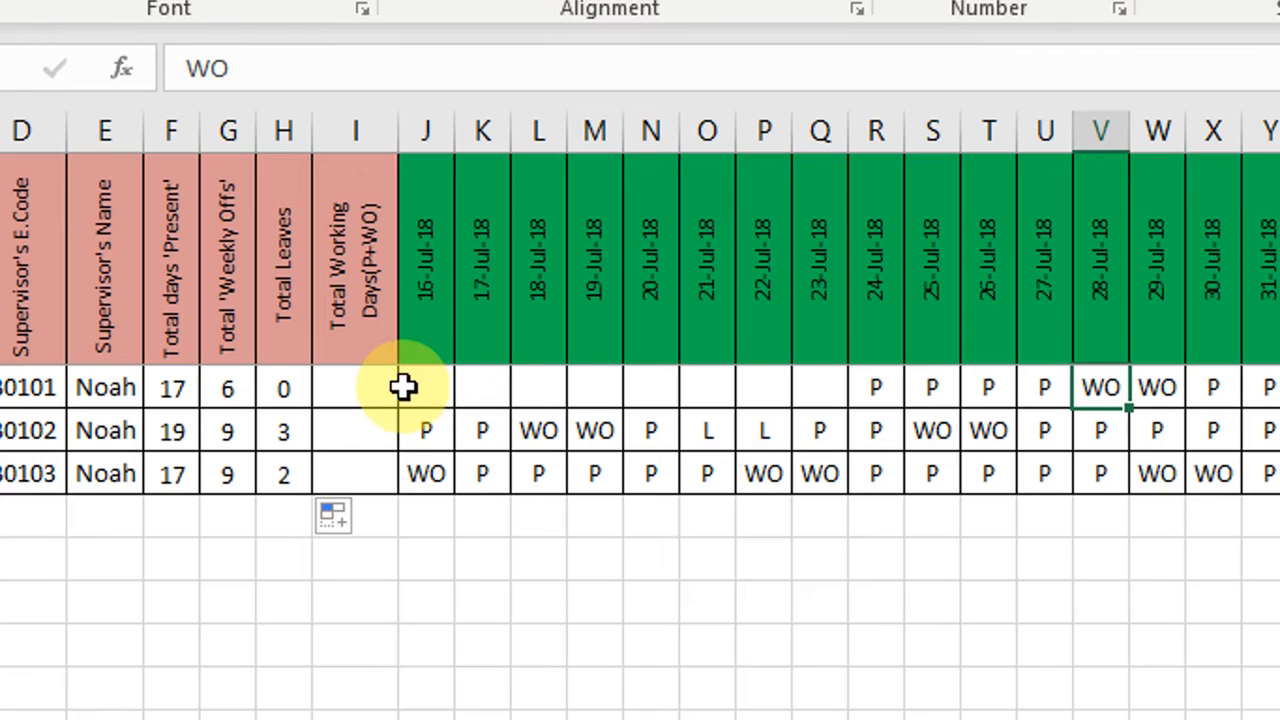
left_click(370, 389)
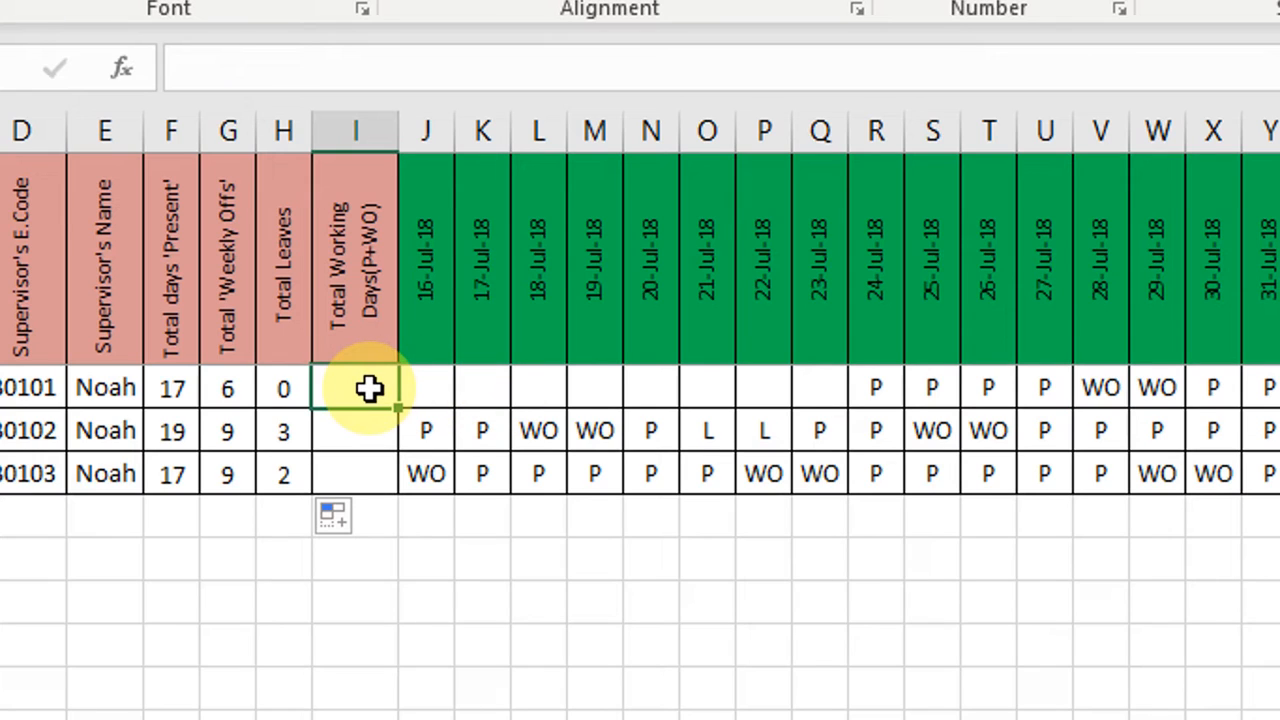
double_click(281, 384)
key("Return")
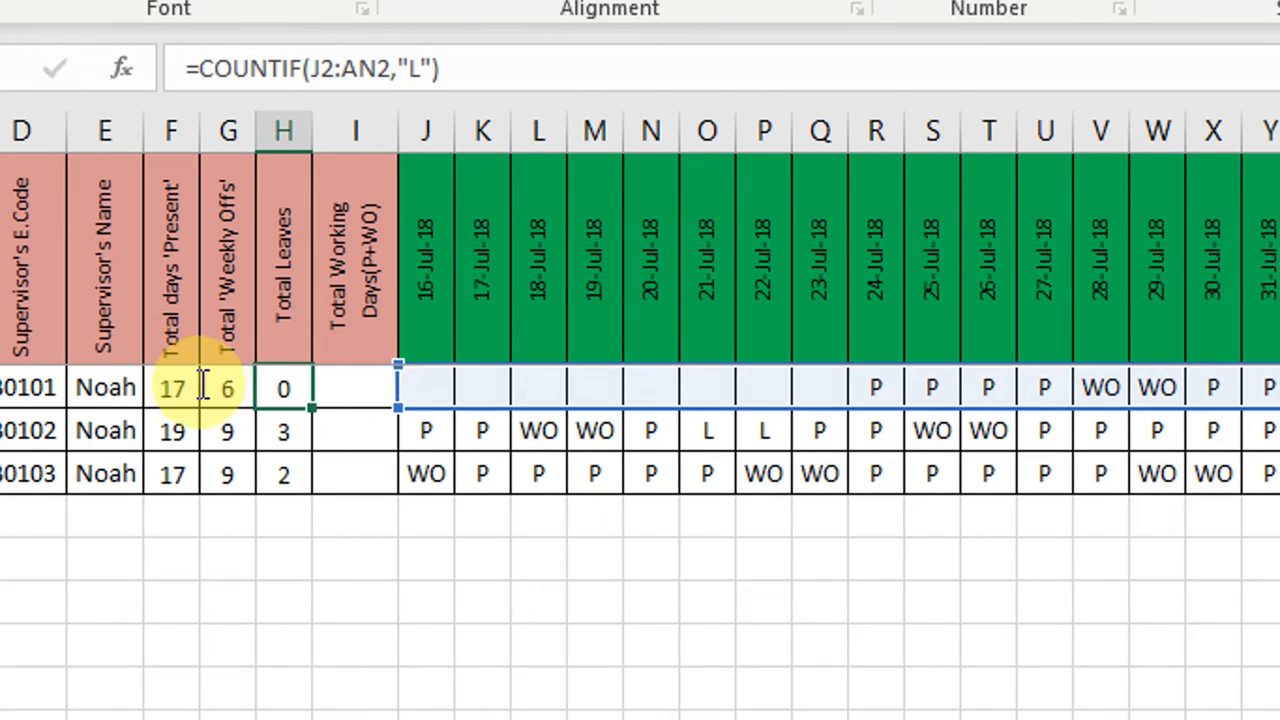
Begin the total working days formula in I2 with =COUNTIF(J2:AN2,"P")+
left_click(338, 386)
type("=")
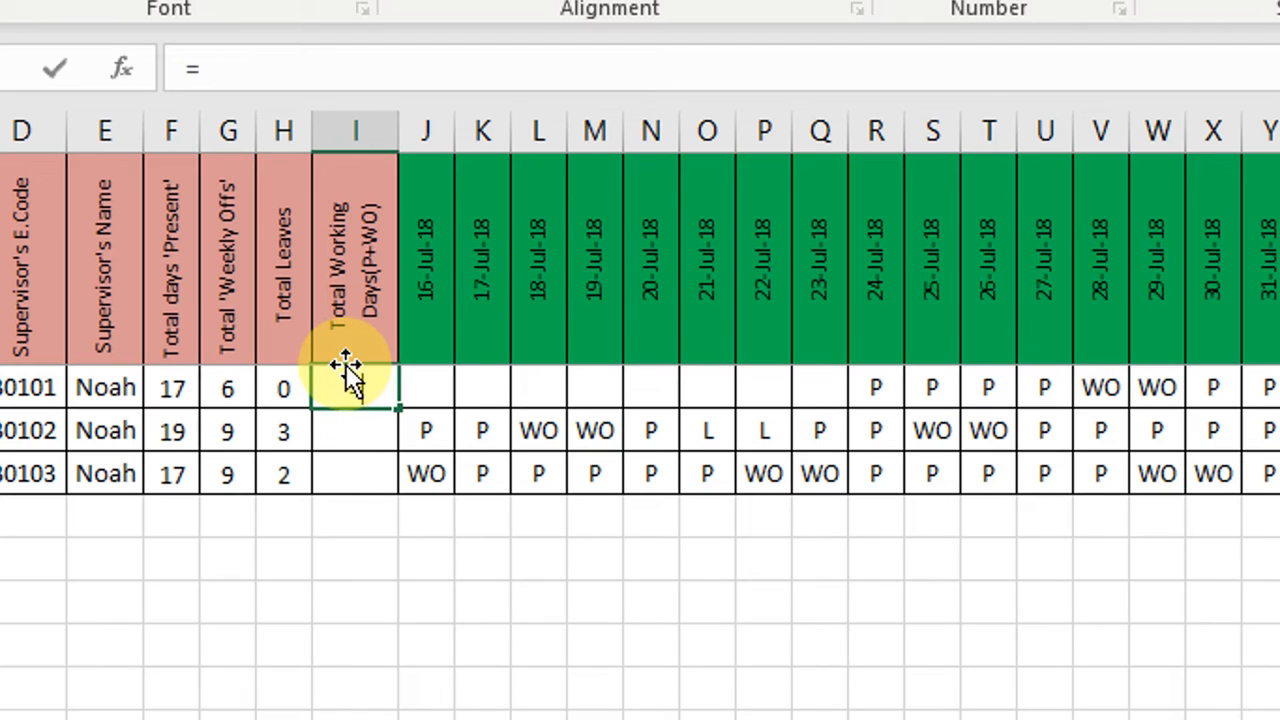
type("countif")
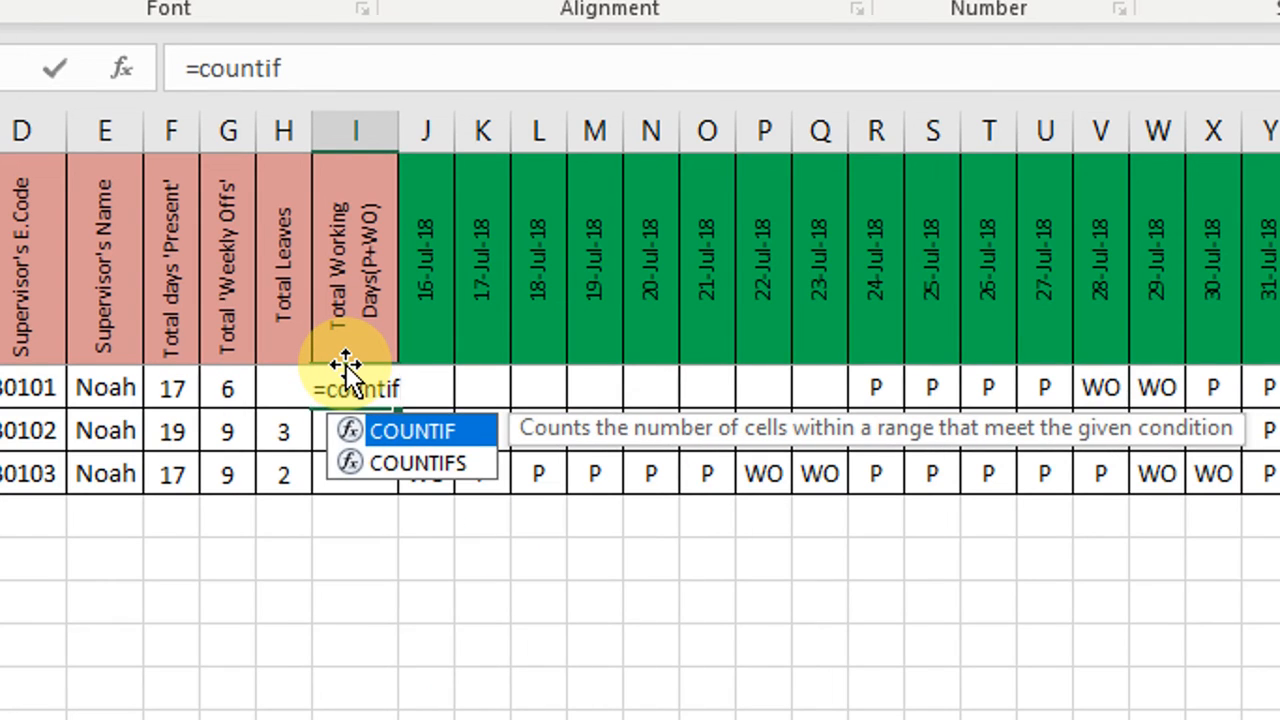
key("Tab")
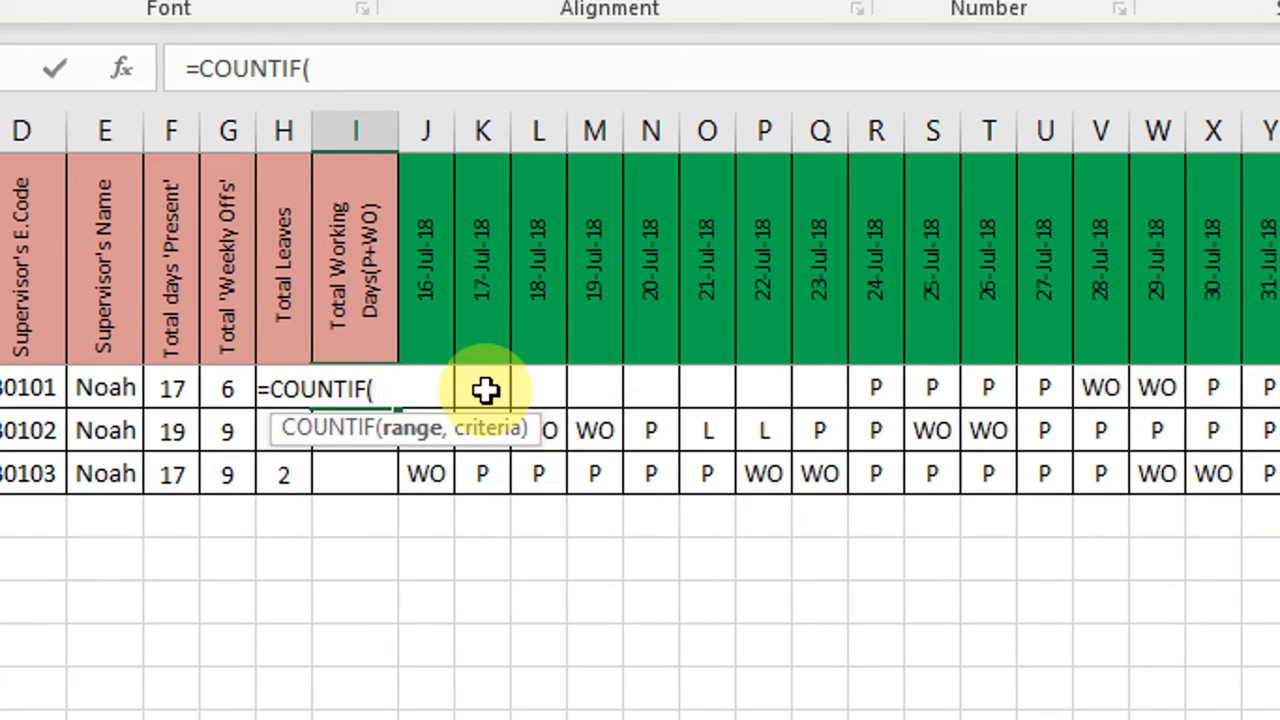
left_click(420, 388)
key("ctrl+shift+Right")
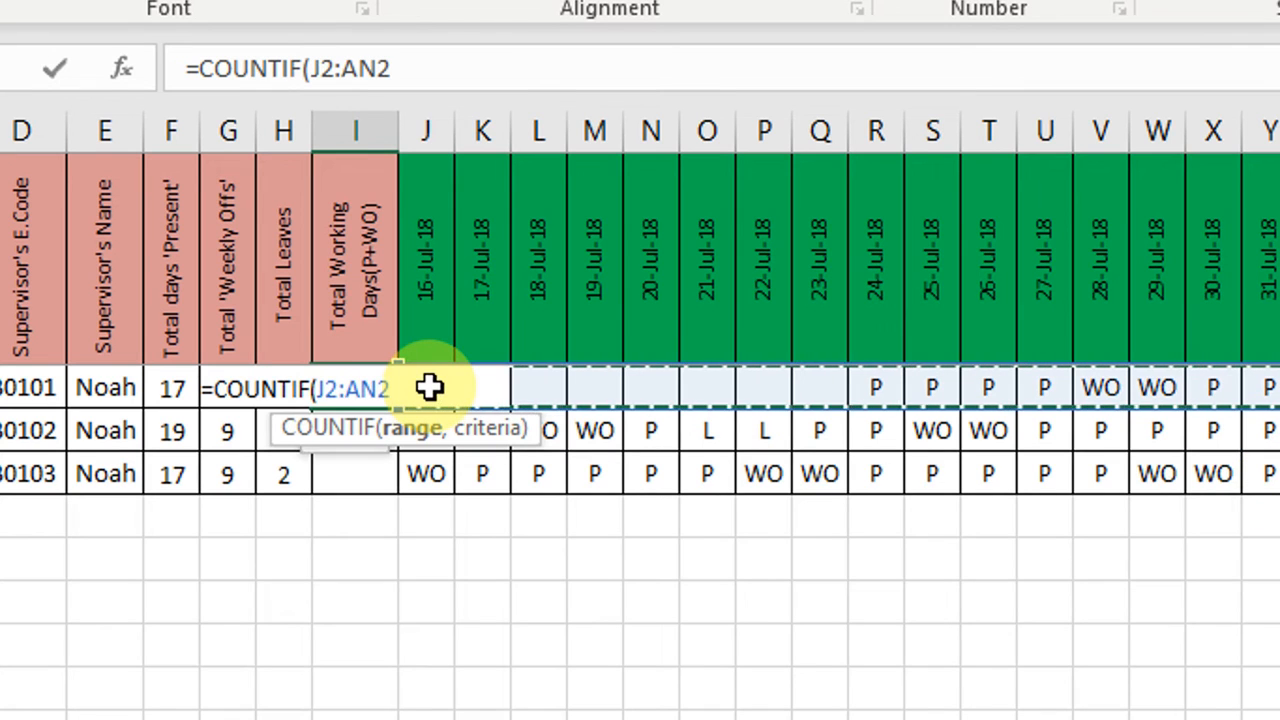
type(",")
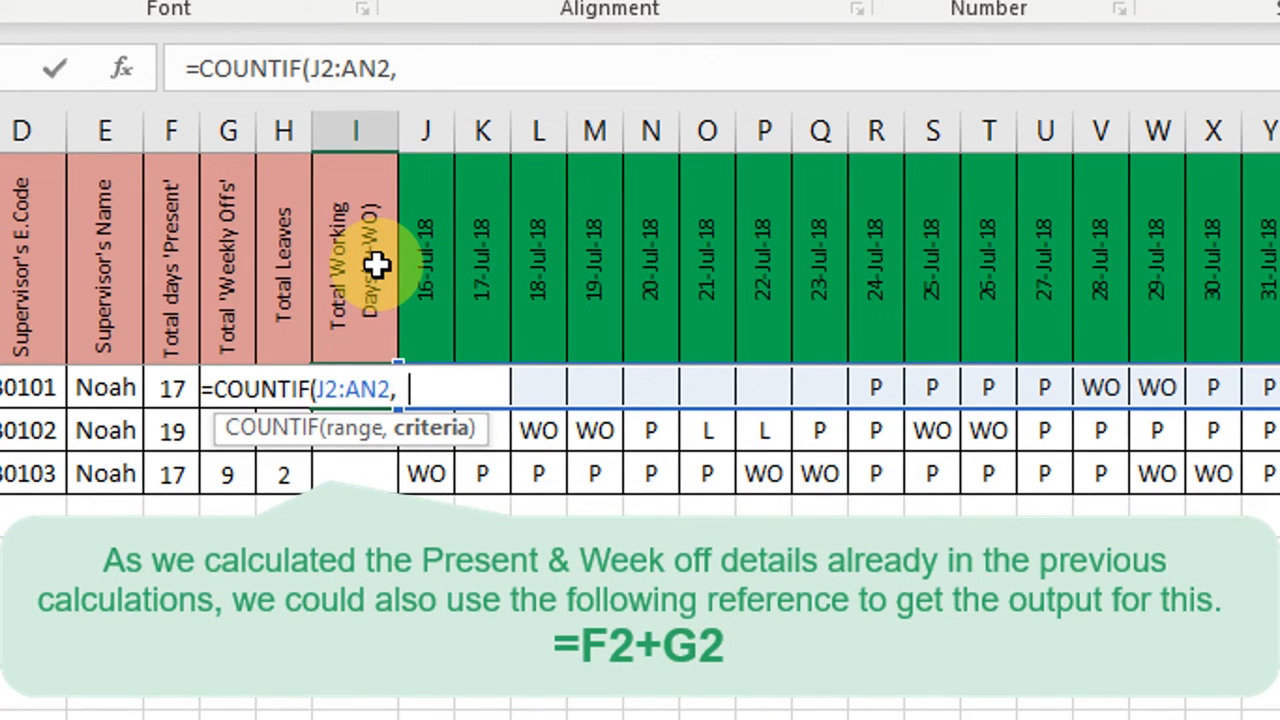
type("p")
key("BackSpace")
type("P\")")
key("Return")
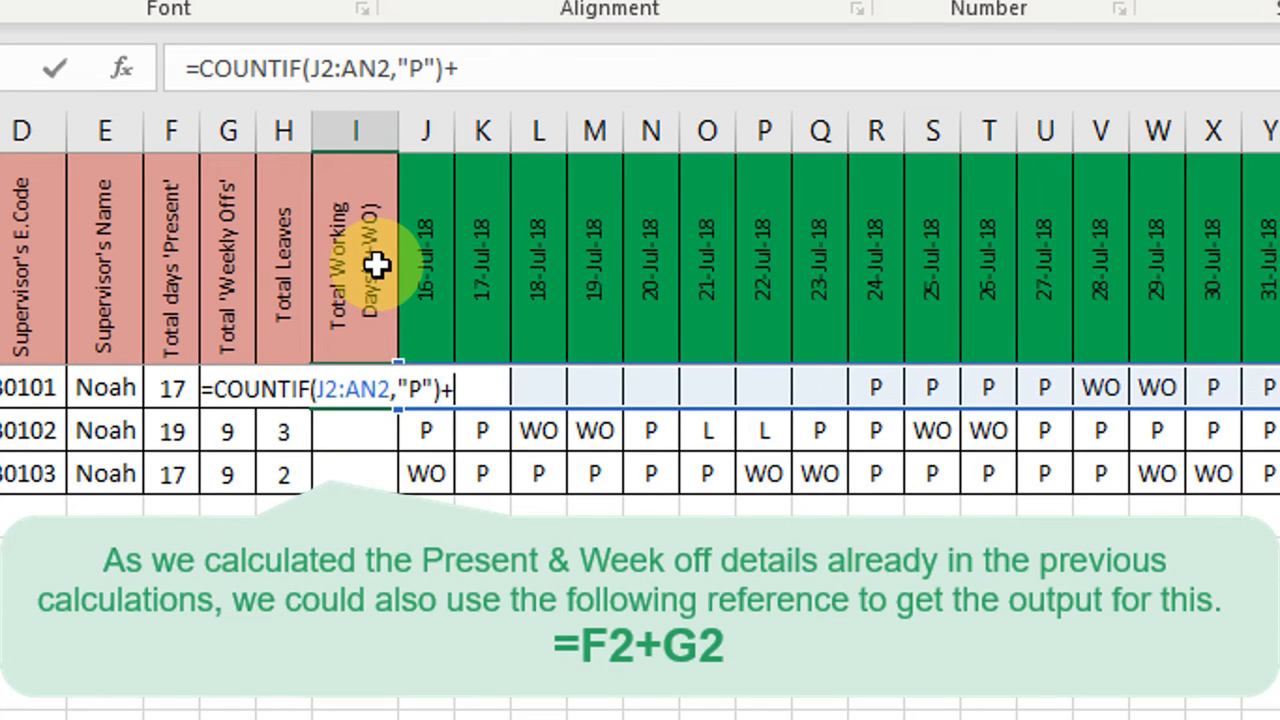
Complete the I2 formula by adding COUNTIF(J2:AN2,"WO") and fill it down to I4
type("countif")
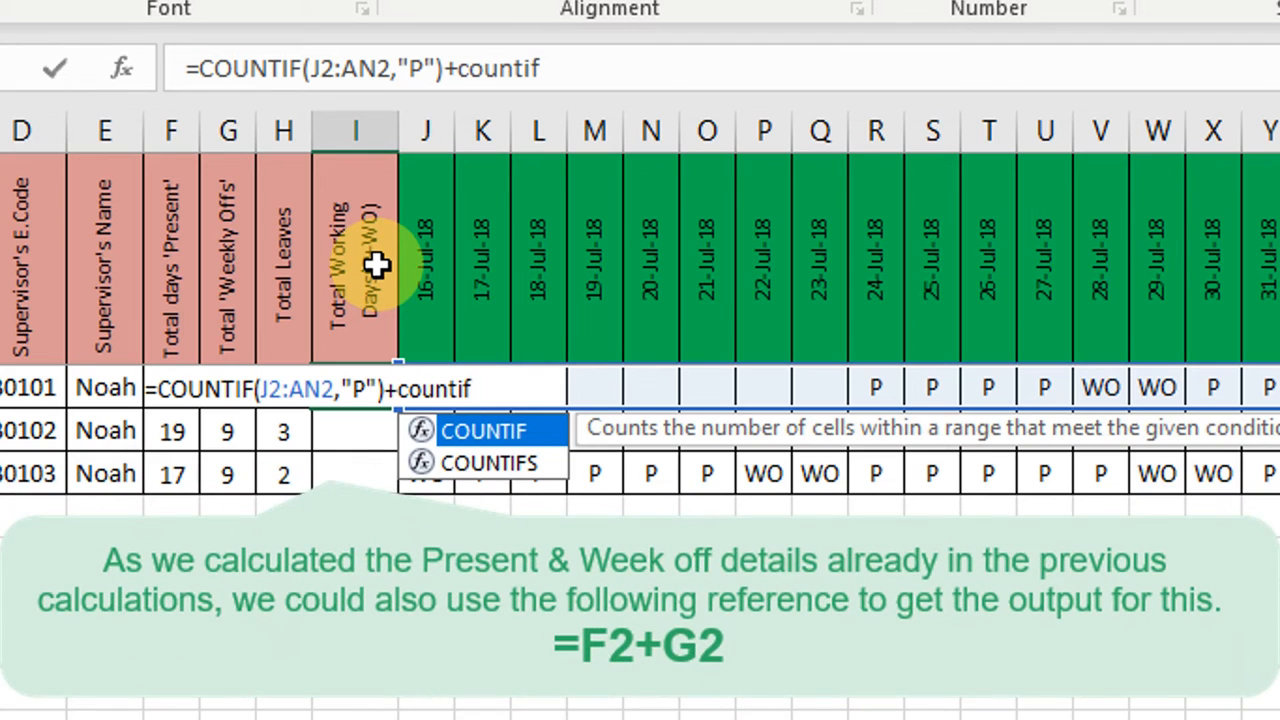
key("Tab")
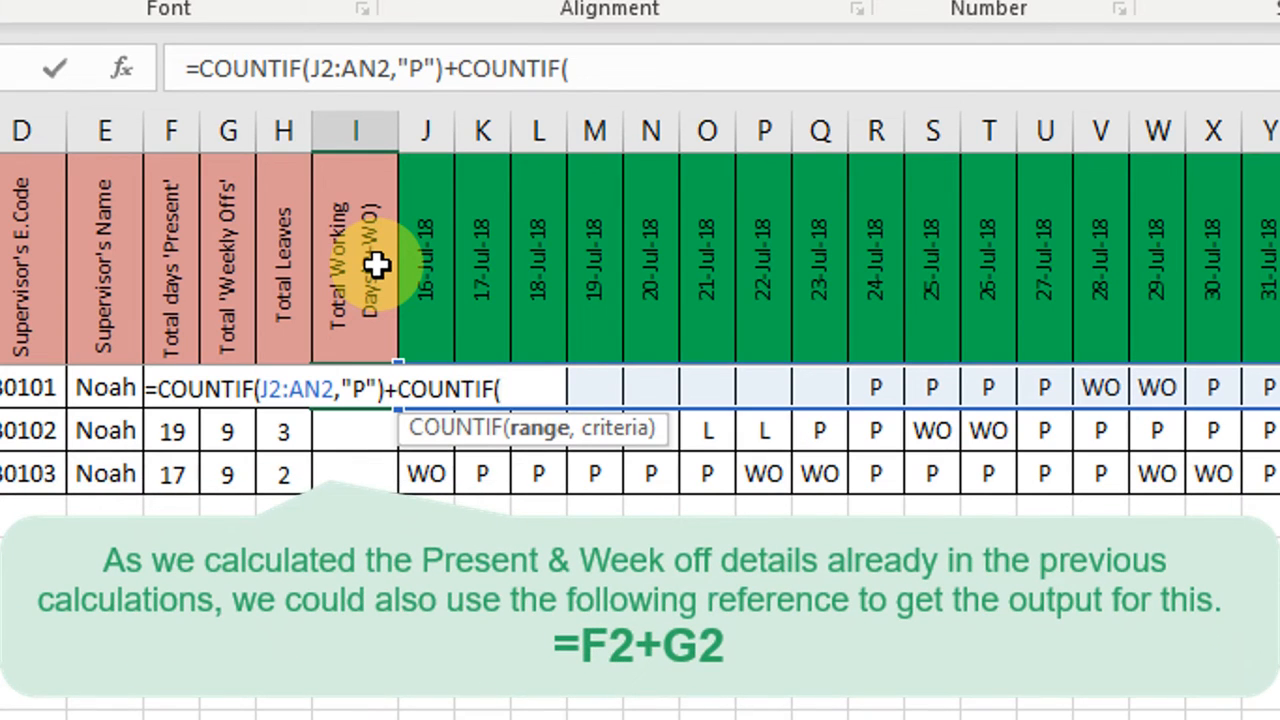
left_click_drag(1279, 387, 434, 374)
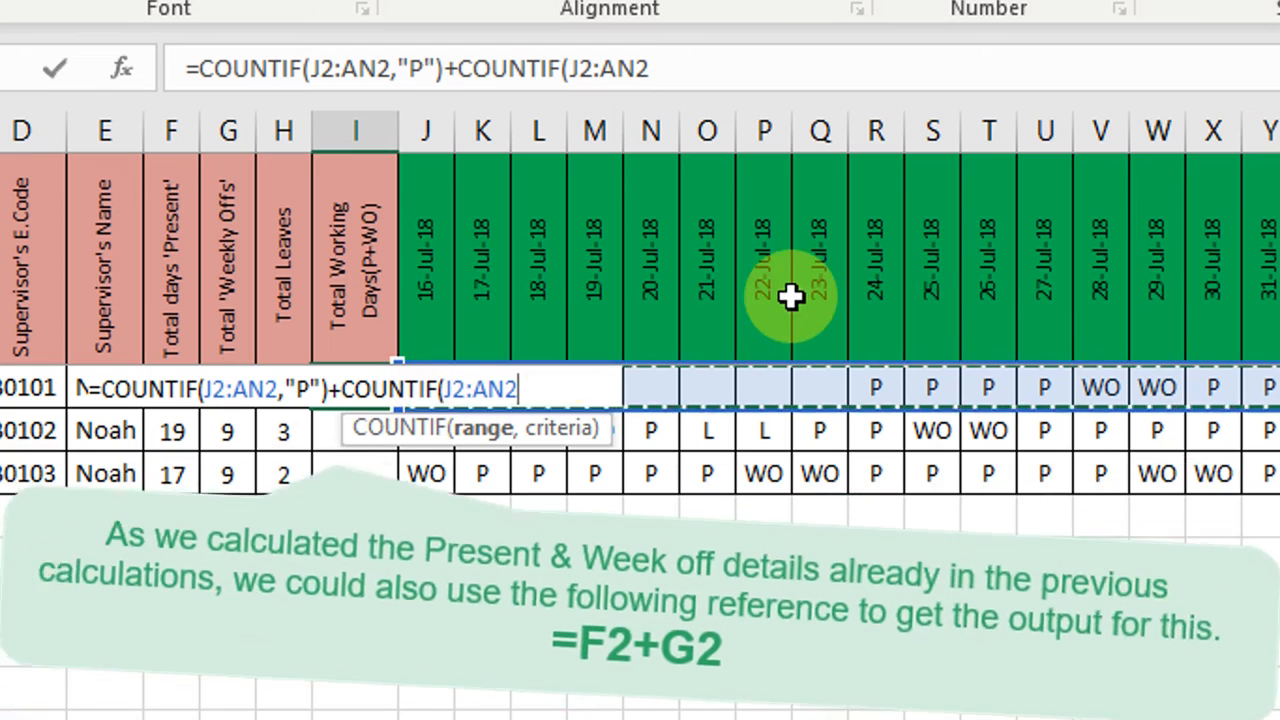
type(",")
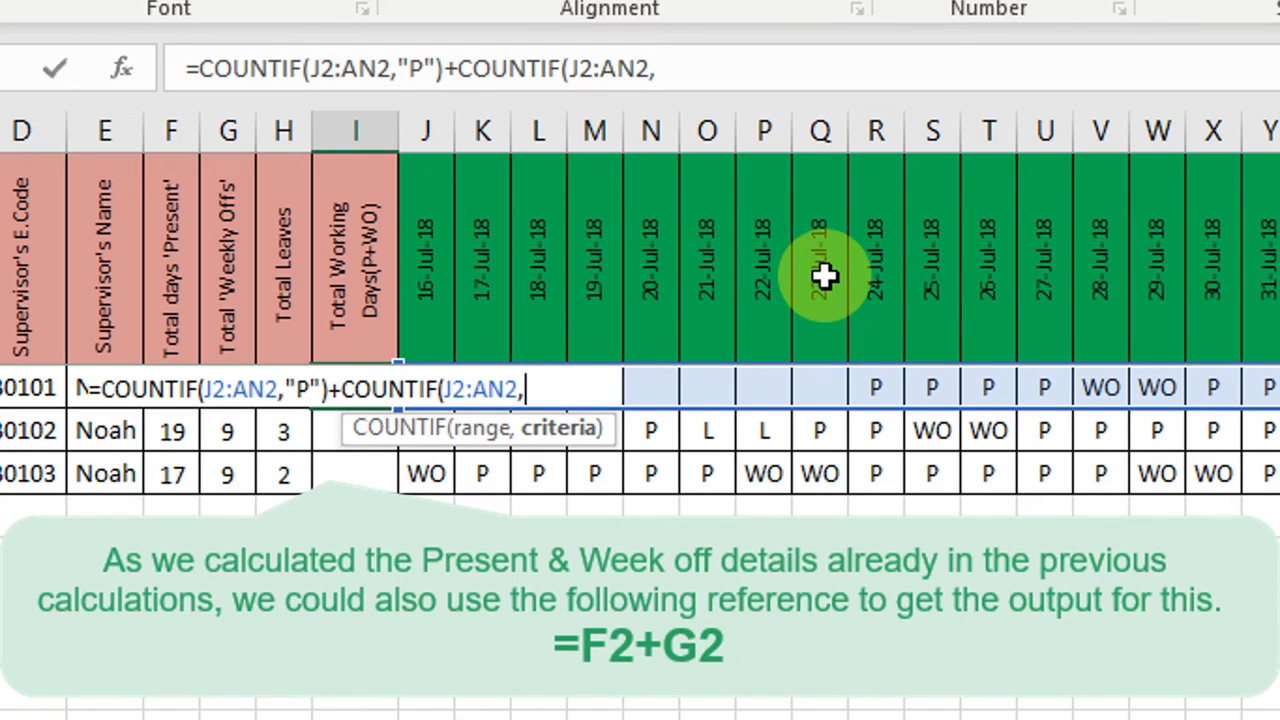
type("\"WO\")")
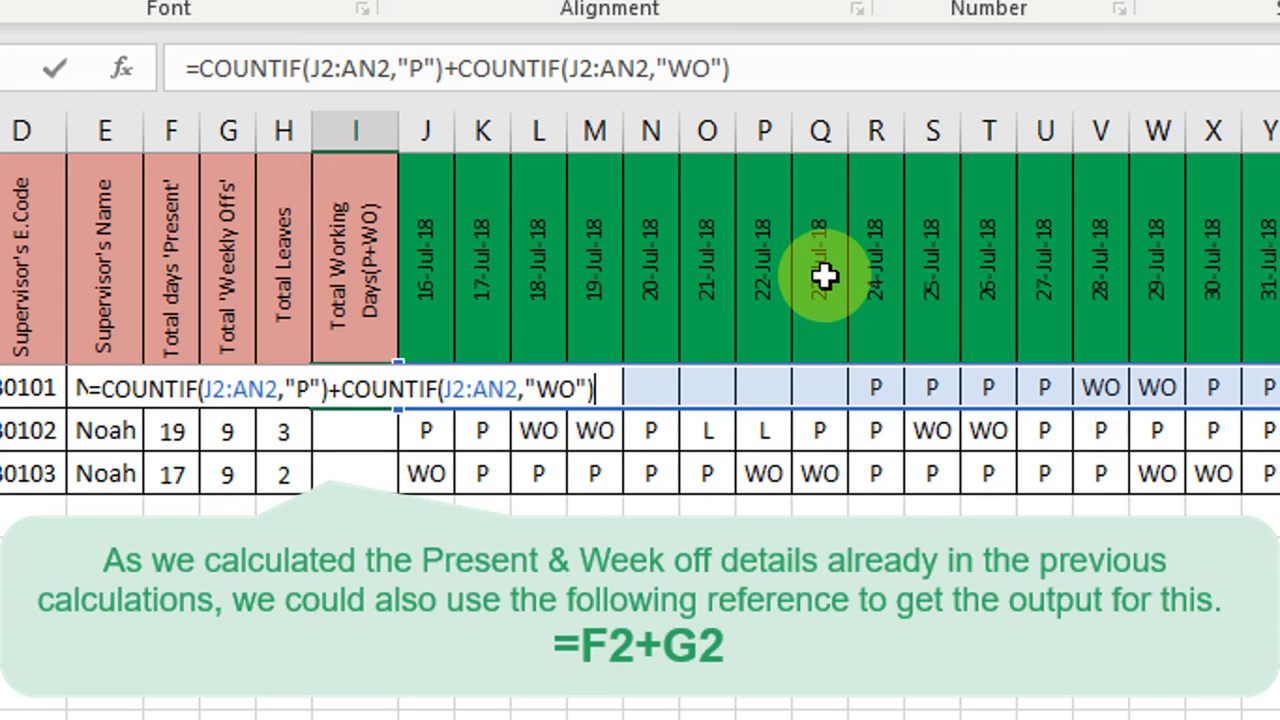
key("Return")
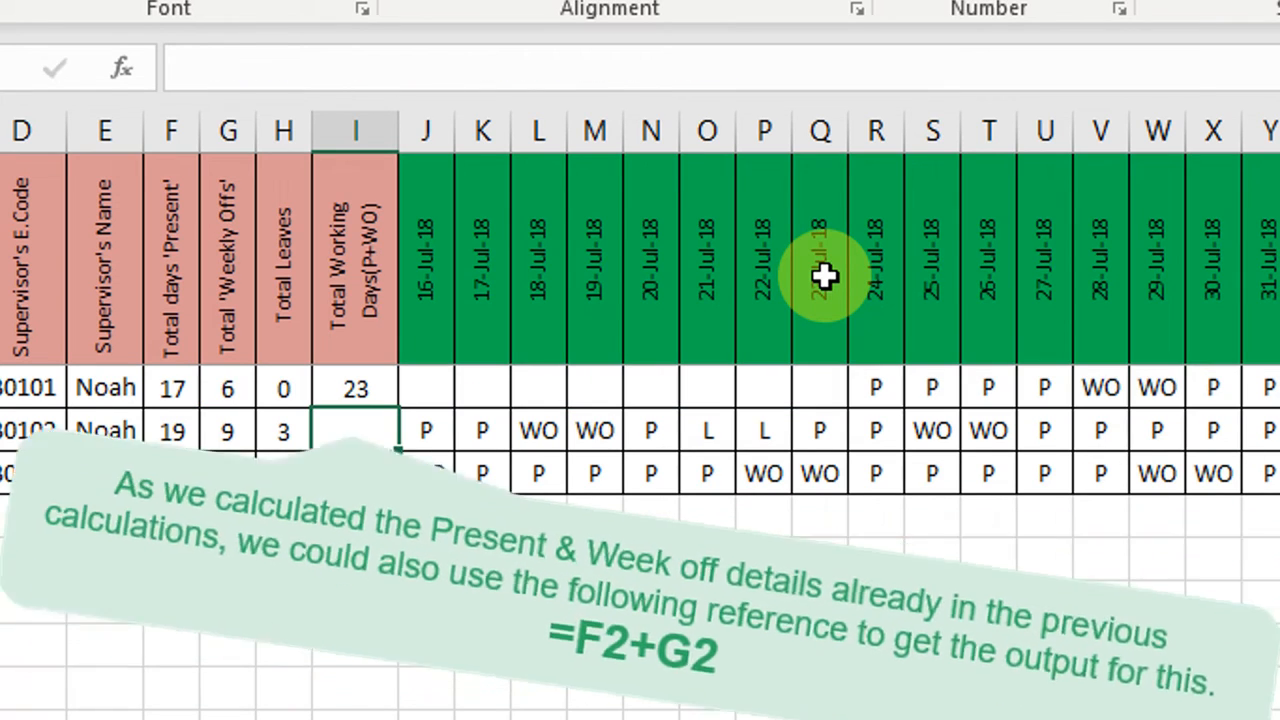
left_click(375, 389)
left_click_drag(398, 409, 370, 484)
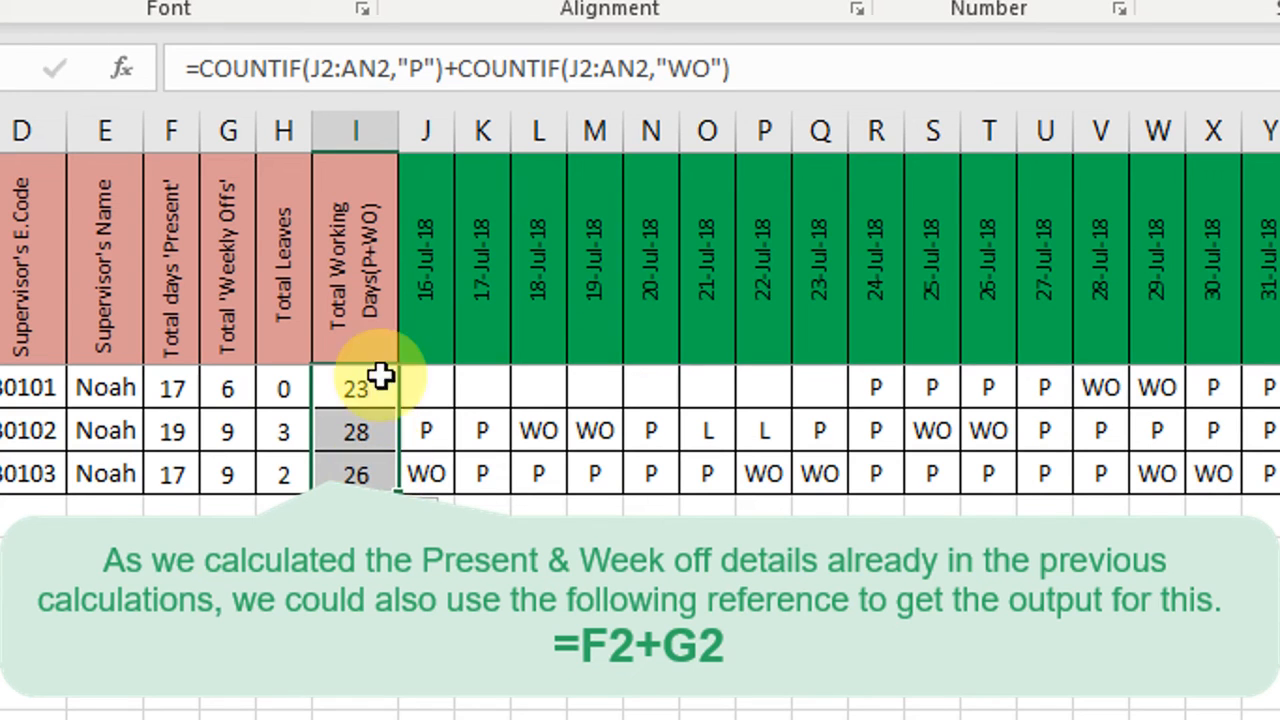
Review the attendance codes against the summary totals computed for the three employees
left_click_drag(1279, 388, 437, 480)
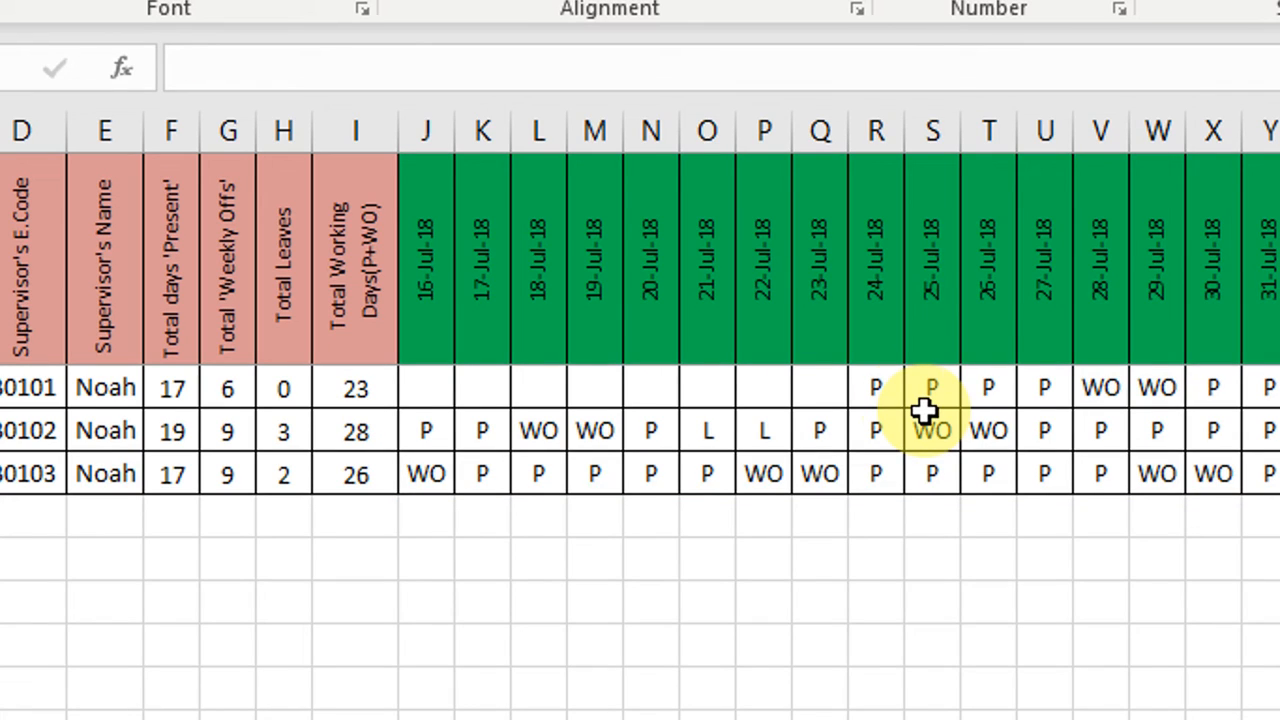
left_click(882, 393)
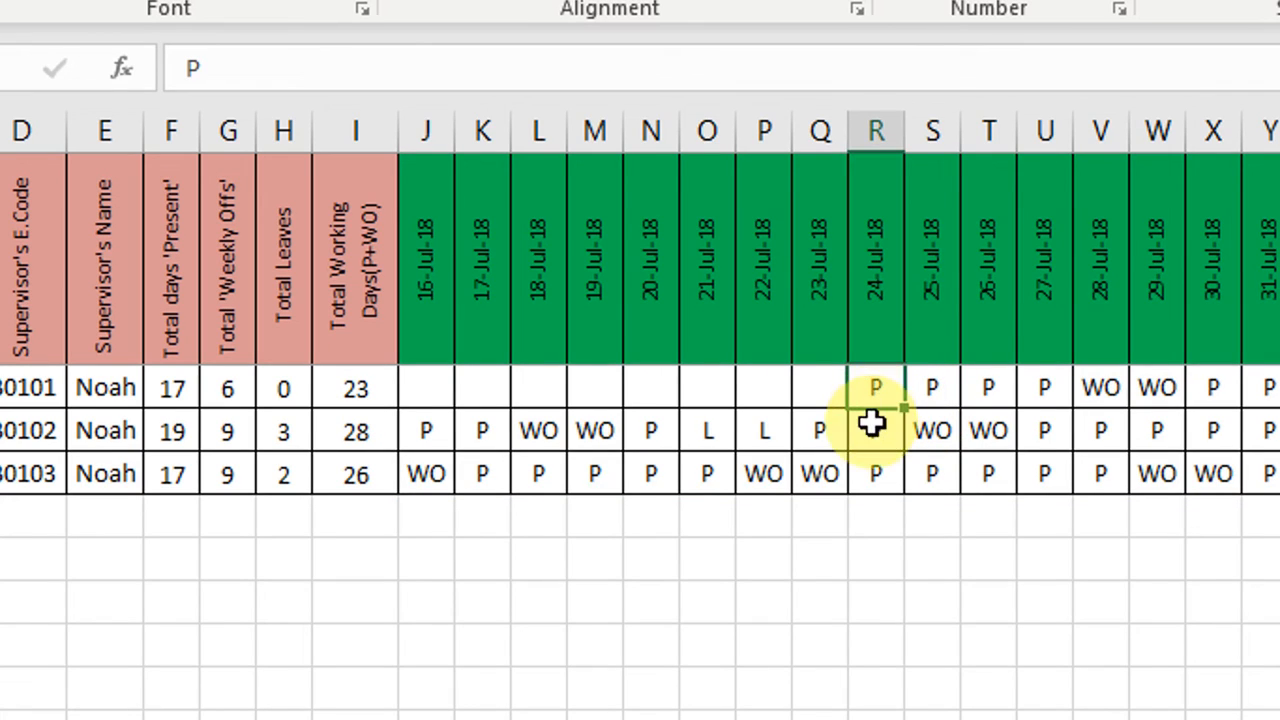
left_click_drag(374, 391, 358, 432)
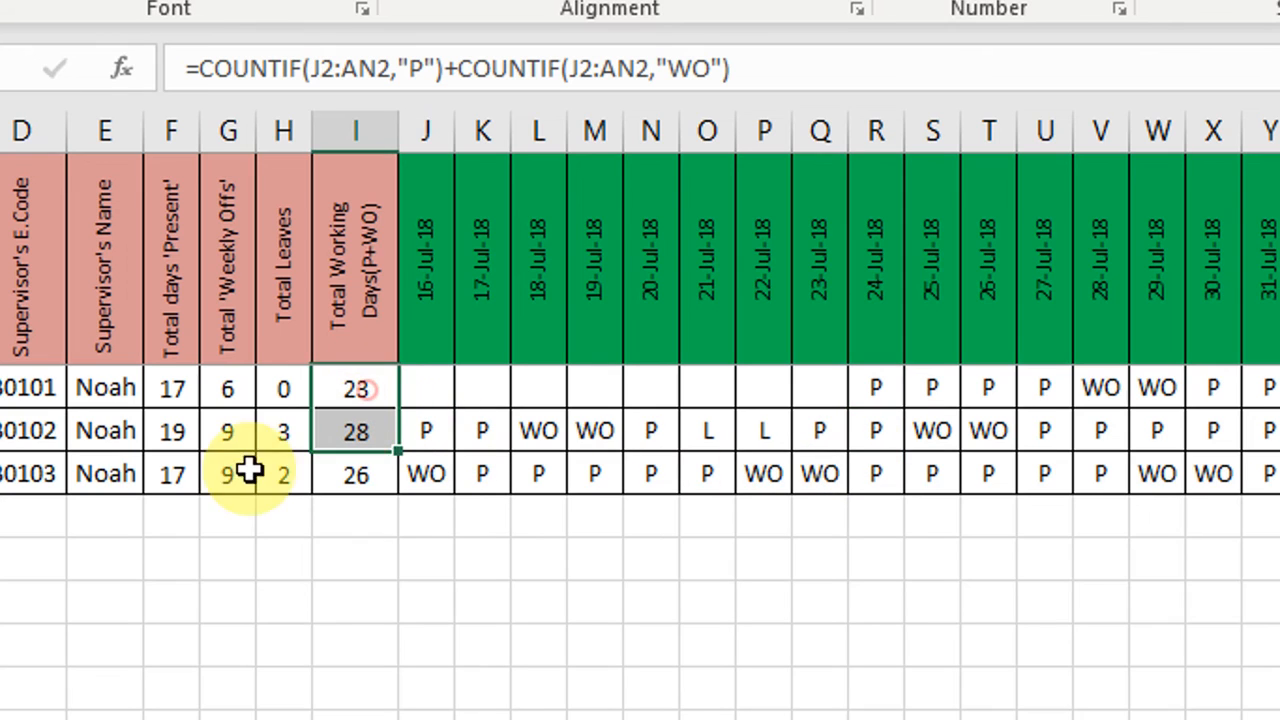
left_click_drag(249, 473, 189, 480)
left_click(290, 583)
List the function names Count, Counta, Countif and Countifs in cells I7 to I10 below the table
left_click(348, 598)
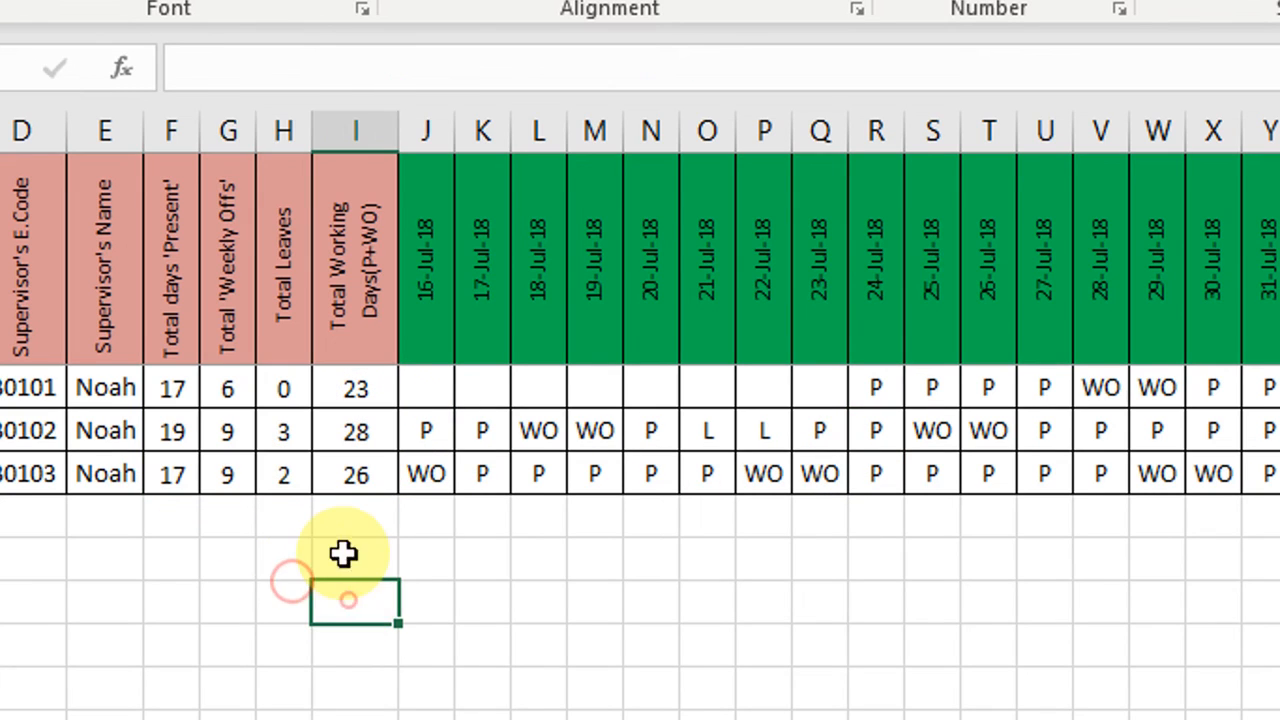
type("Coun")
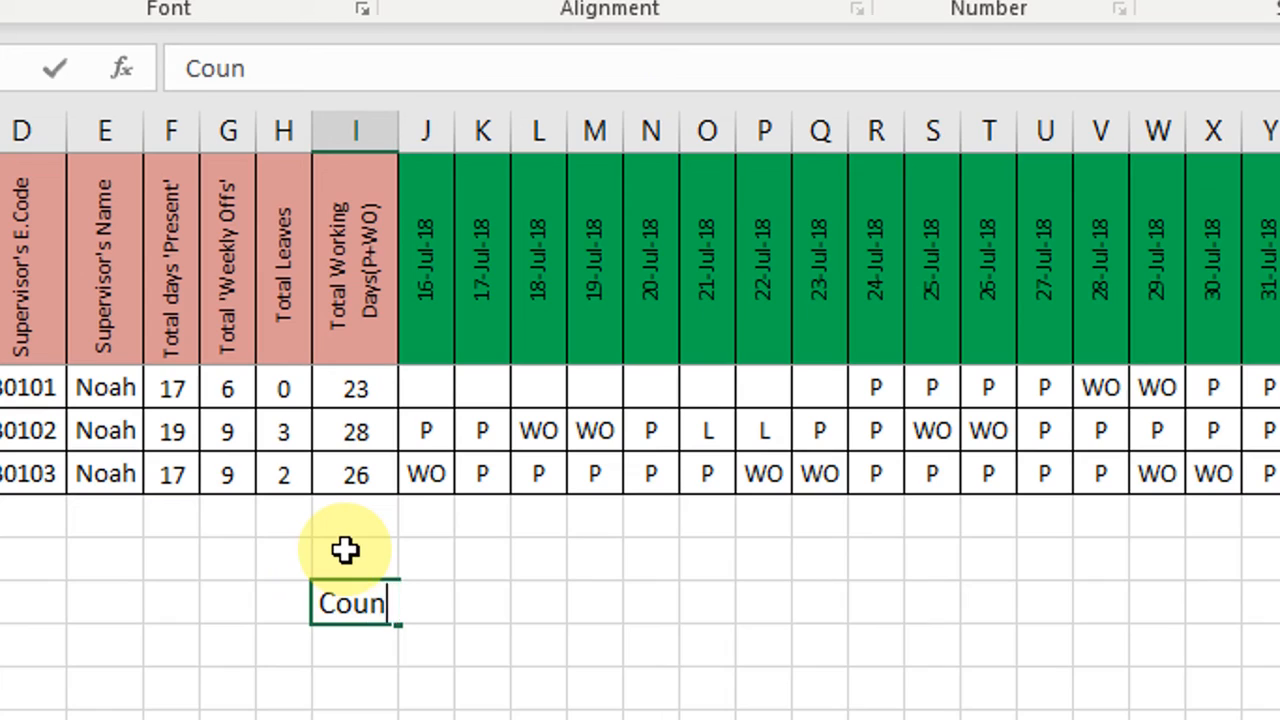
type("t")
key("Return")
type("Count")
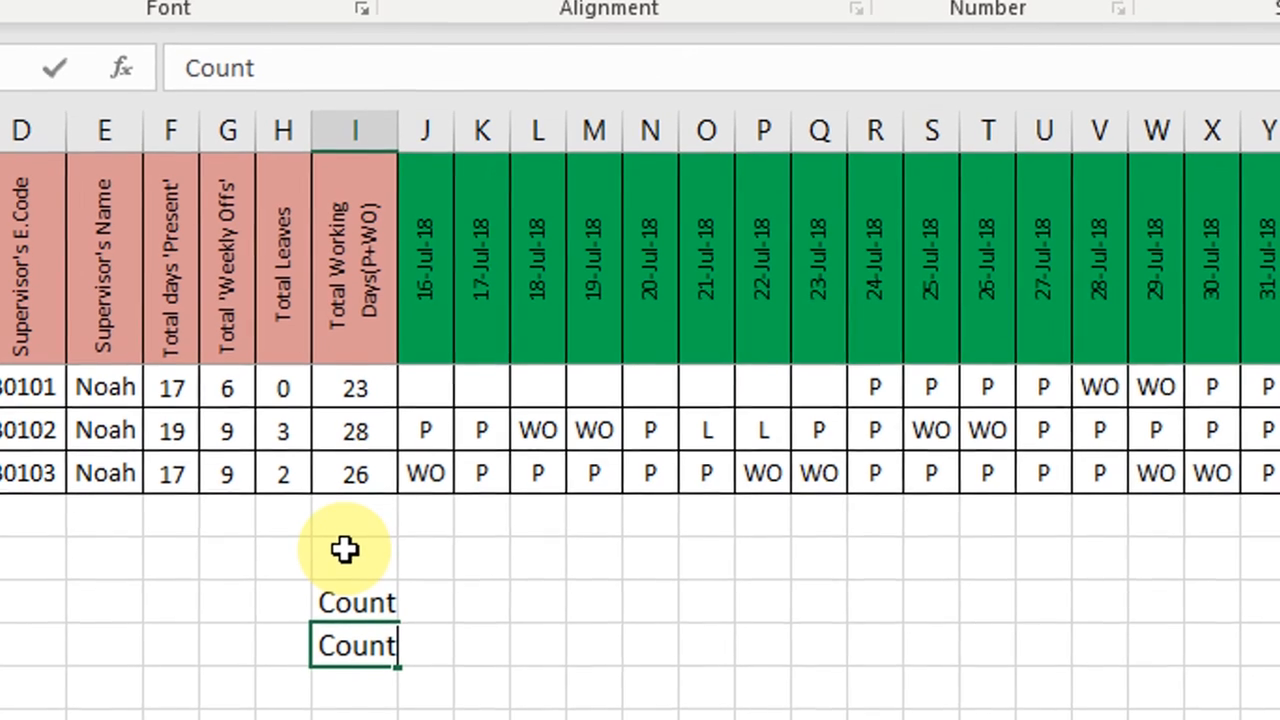
type("a")
key("Return")
type("C")
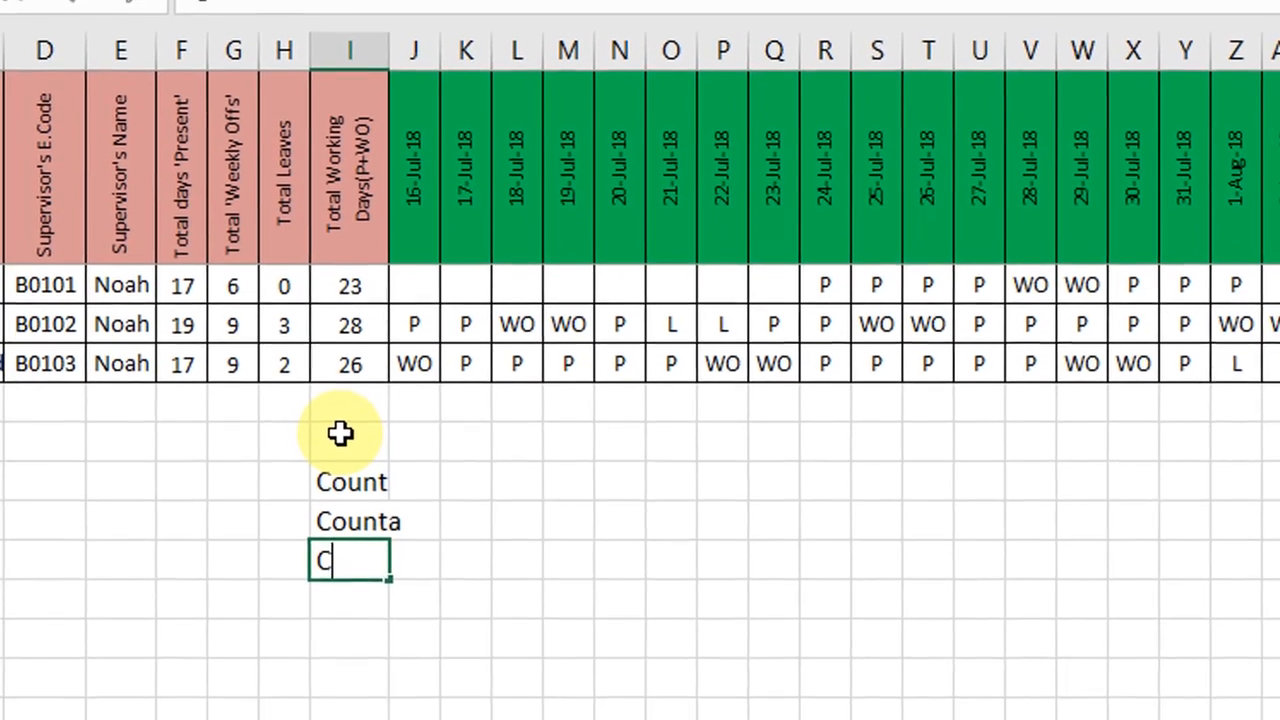
type("ount")
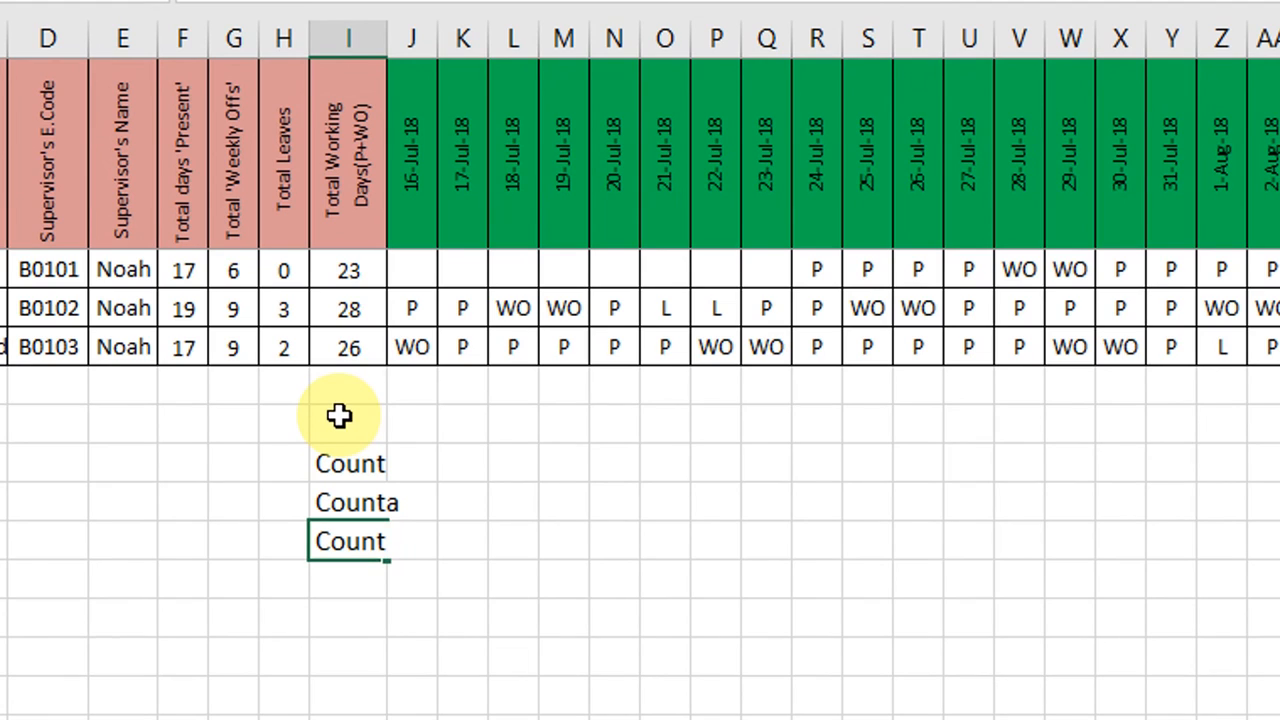
type("if")
key("Return")
type("C")
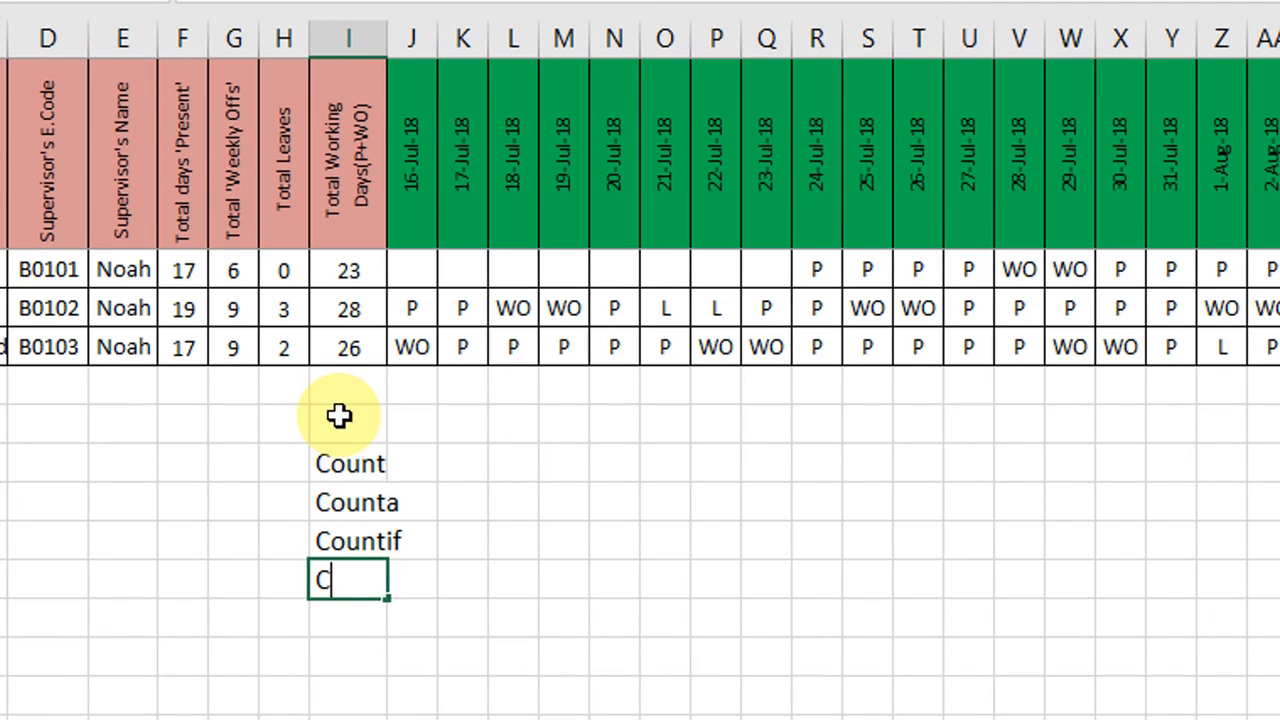
type("ountifs")
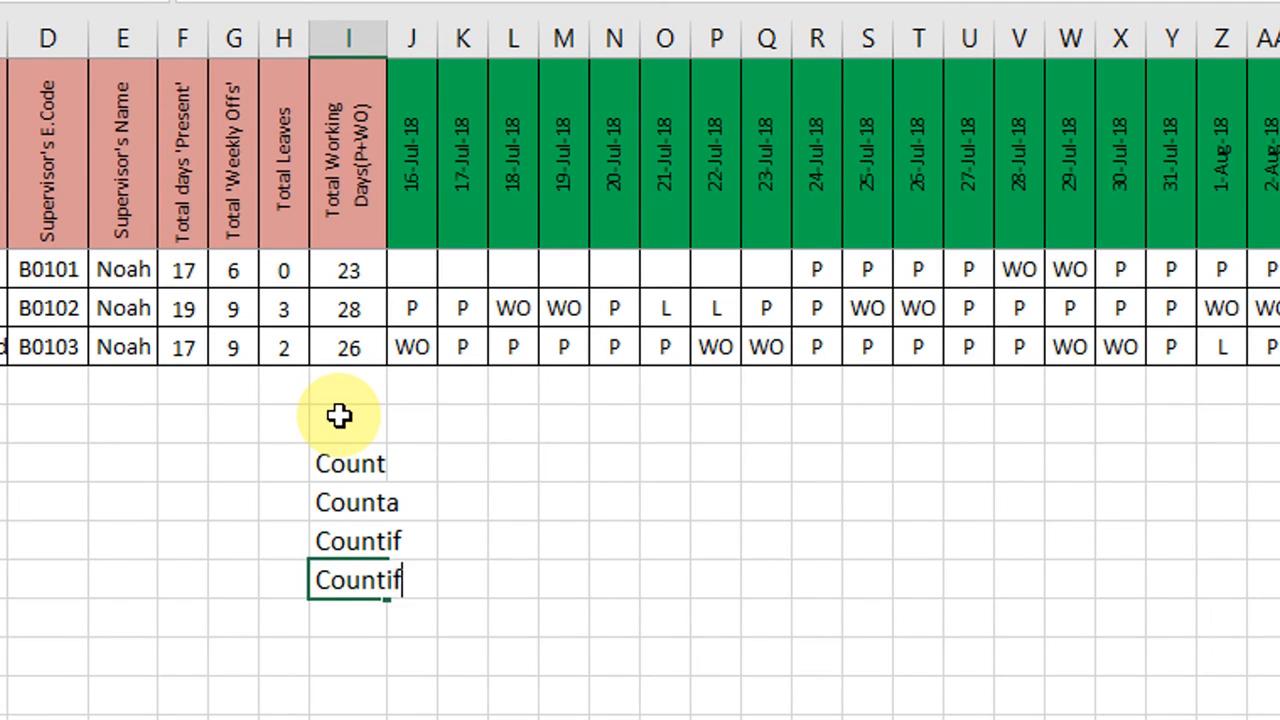
key("Return")
key("Up")
key("shift+Up")
key("shift+Up")
key("shift+Up")
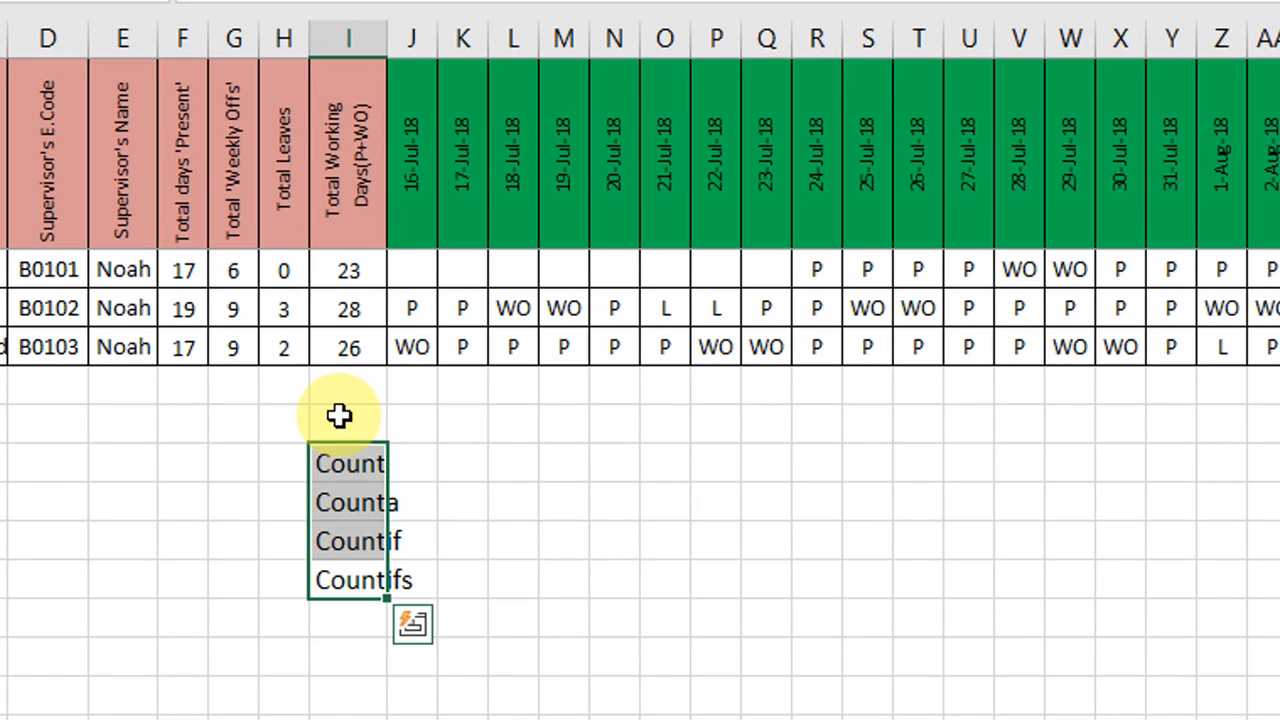
key("Right")
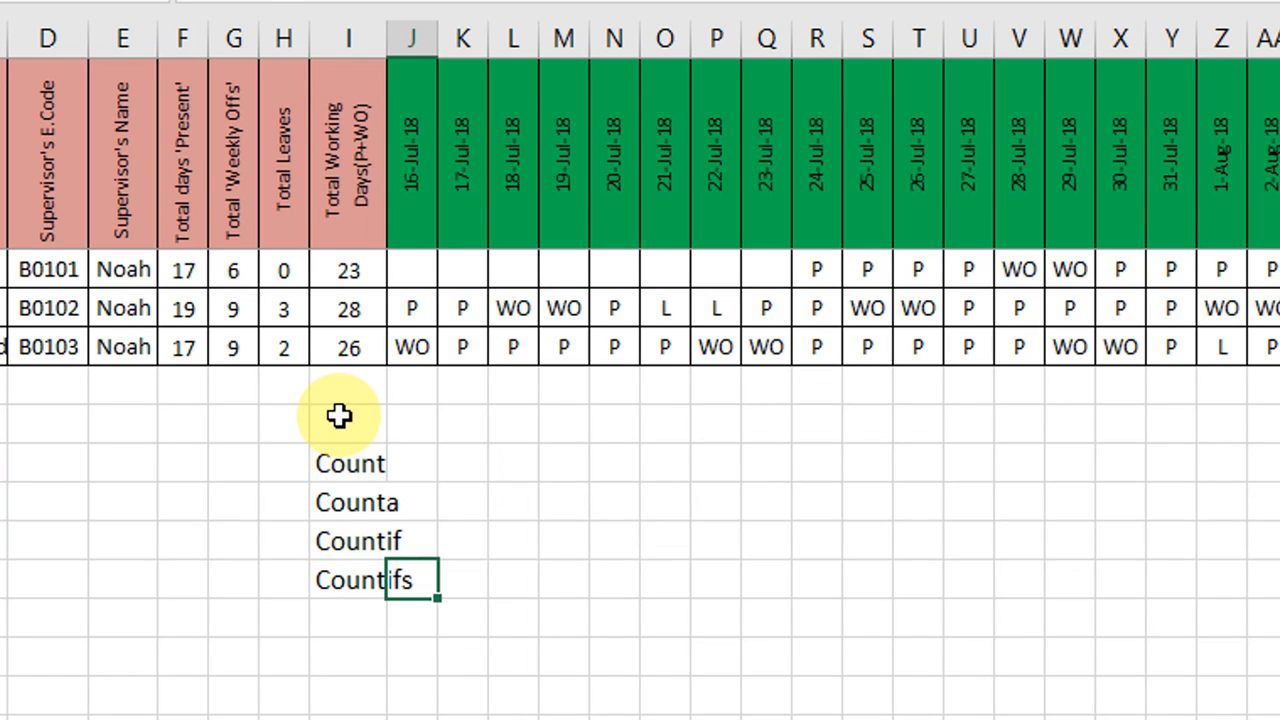